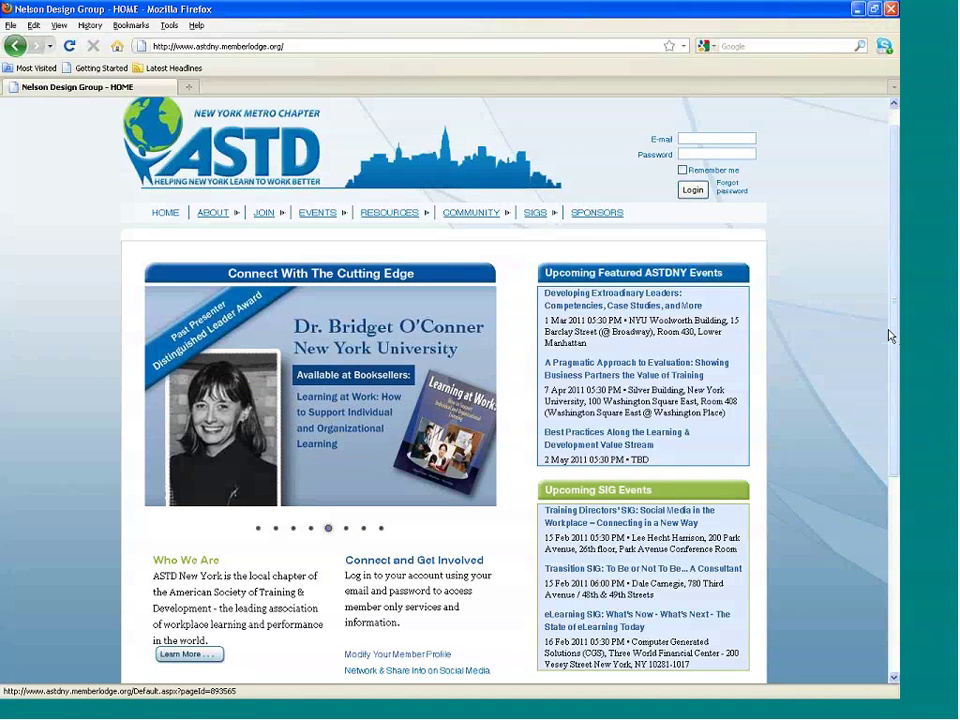
# Cycle the home page carousel dots and return to the March 1, 2011 Zenger slide.
pyautogui.moveTo(888, 336)
pyautogui.mouseDown()
pyautogui.moveTo(897, 441)
pyautogui.moveTo(897, 318)
pyautogui.mouseUp()
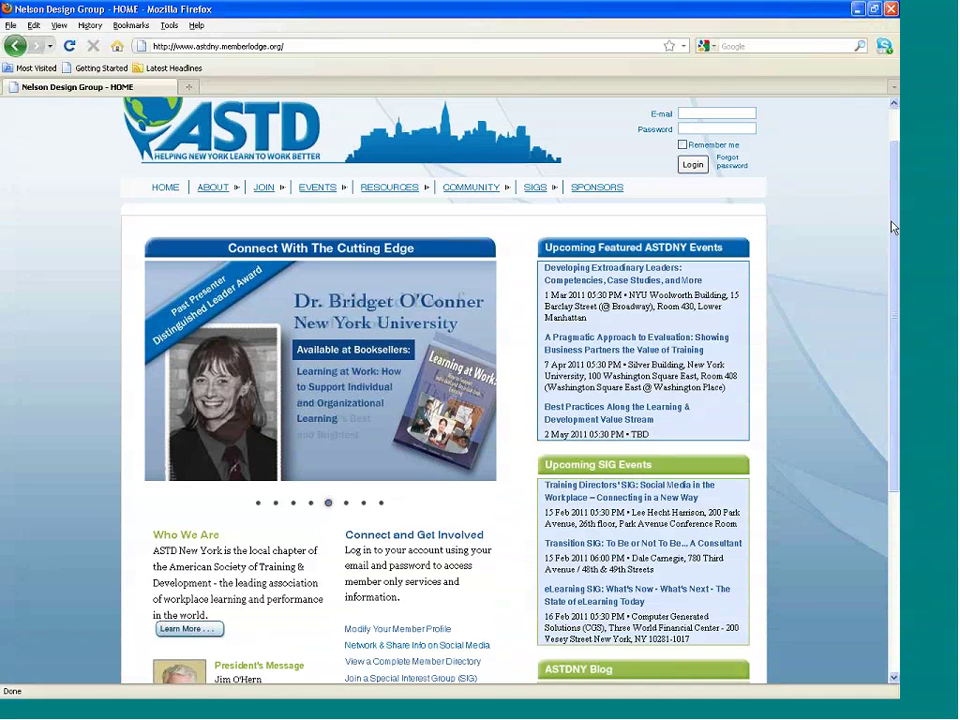
pyautogui.moveTo(896, 233); pyautogui.dragTo(896, 275)
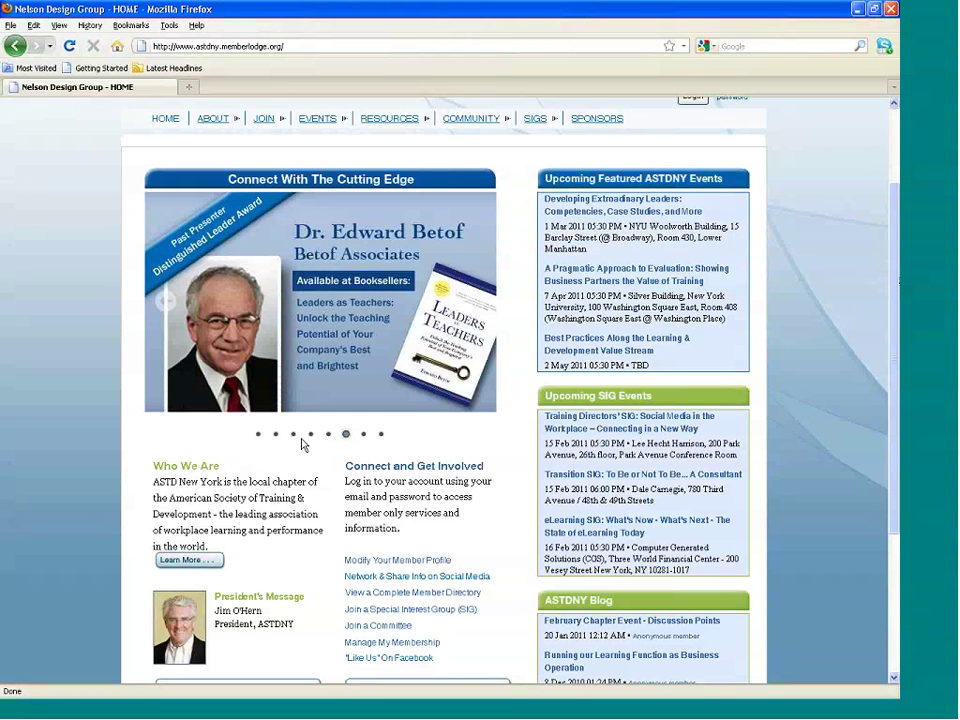
pyautogui.click(258, 435)
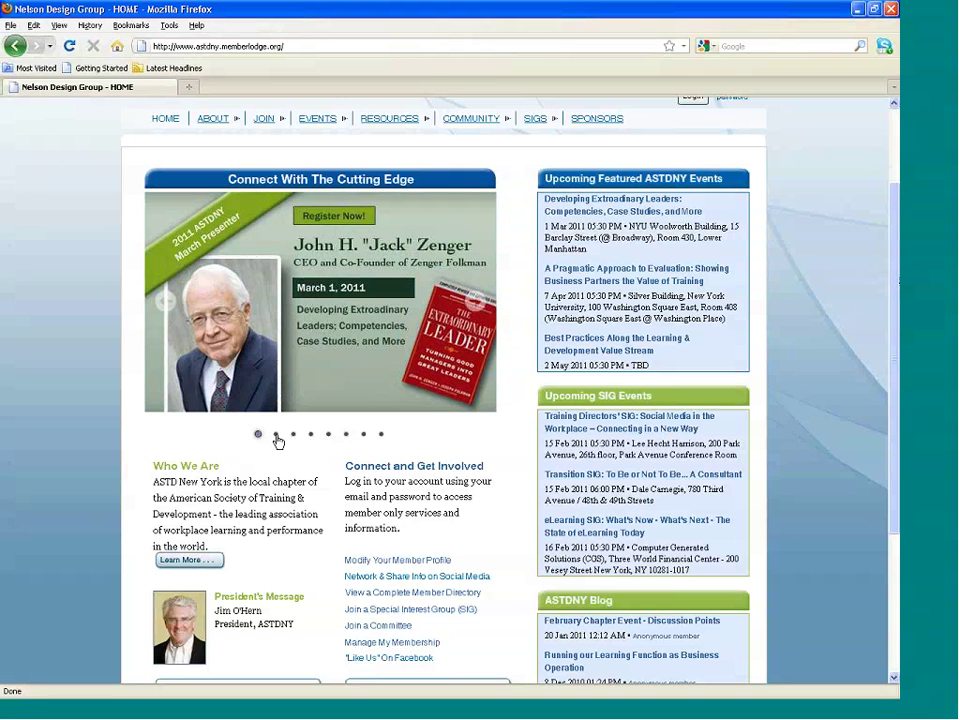
pyautogui.click(277, 436)
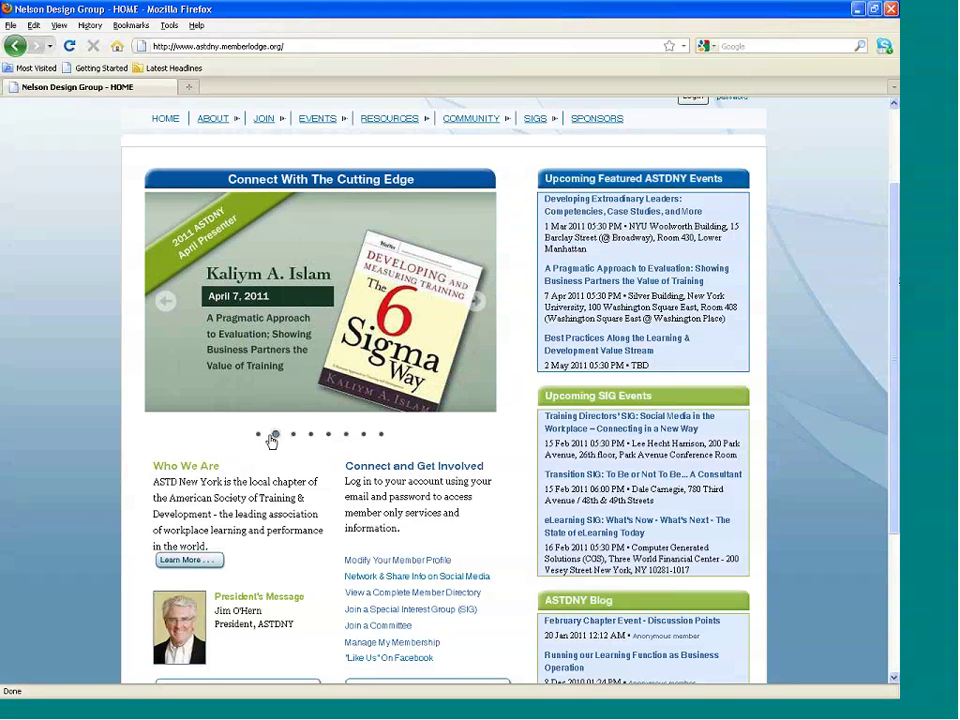
pyautogui.click(259, 436)
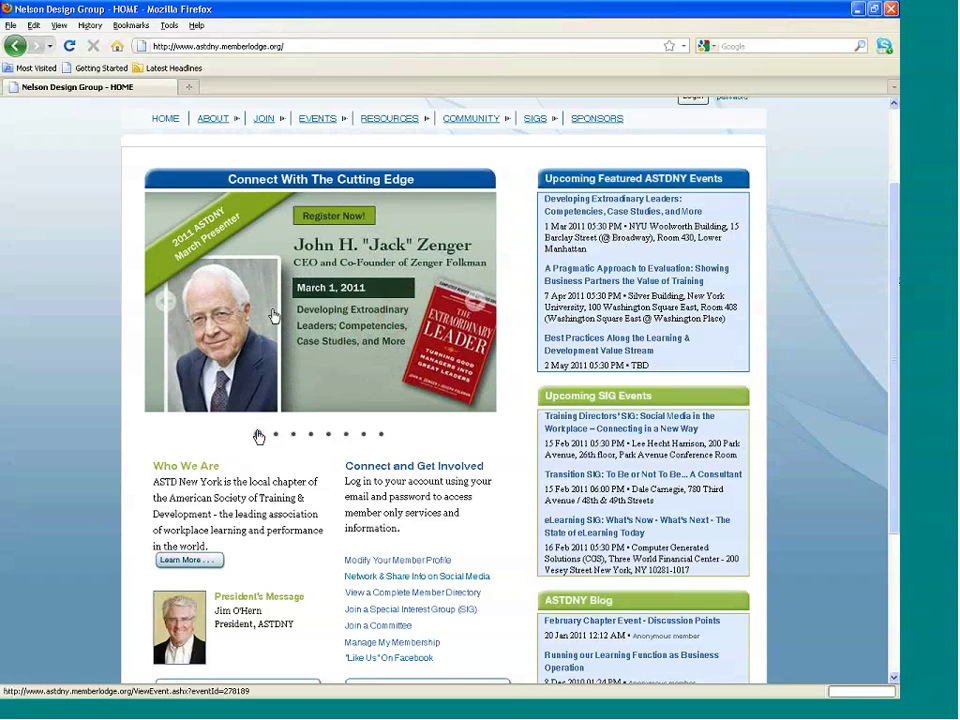
# Open the Zenger 'Developing Extraordinary Leaders' event details and read its ticket prices and speaker bio.
pyautogui.click(273, 316)
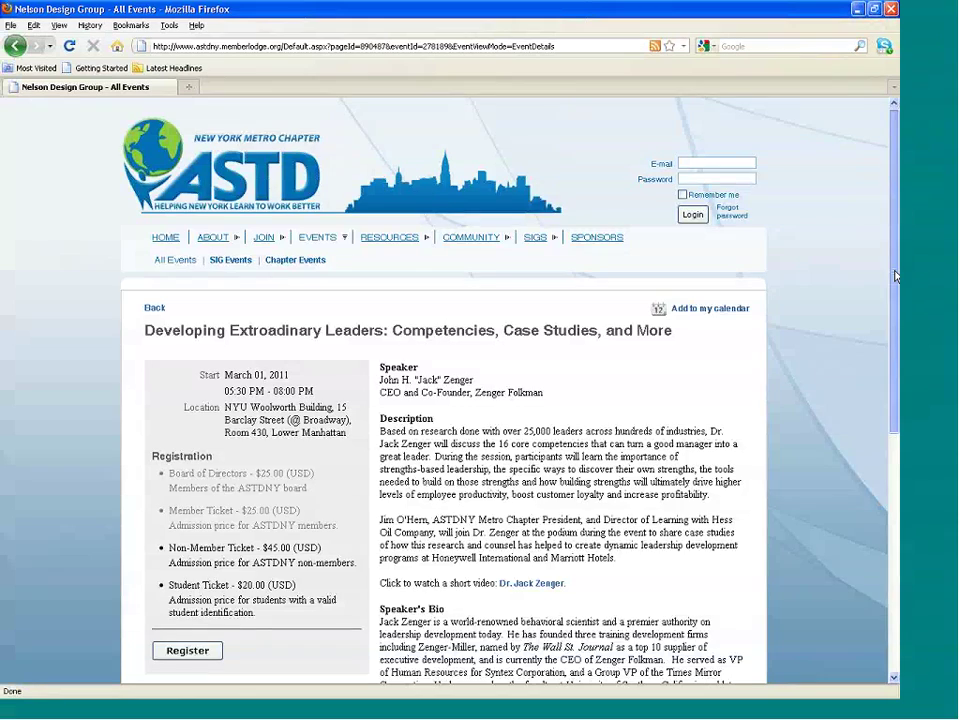
pyautogui.moveTo(896, 276); pyautogui.dragTo(897, 337)
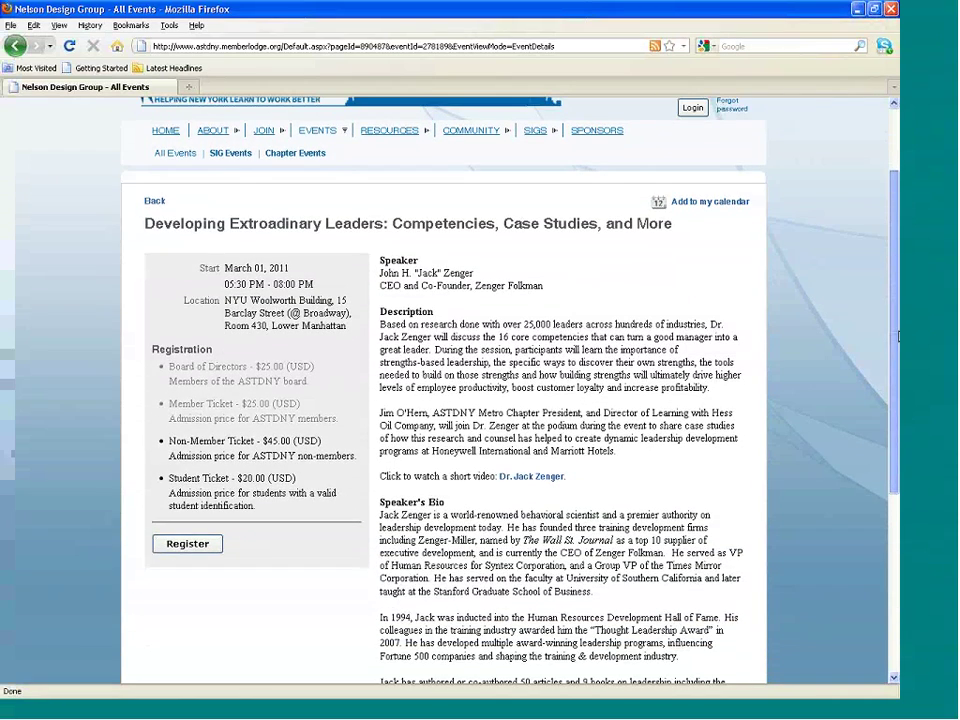
pyautogui.moveTo(897, 337)
pyautogui.mouseDown()
pyautogui.moveTo(897, 448)
pyautogui.moveTo(897, 359)
pyautogui.mouseUp()
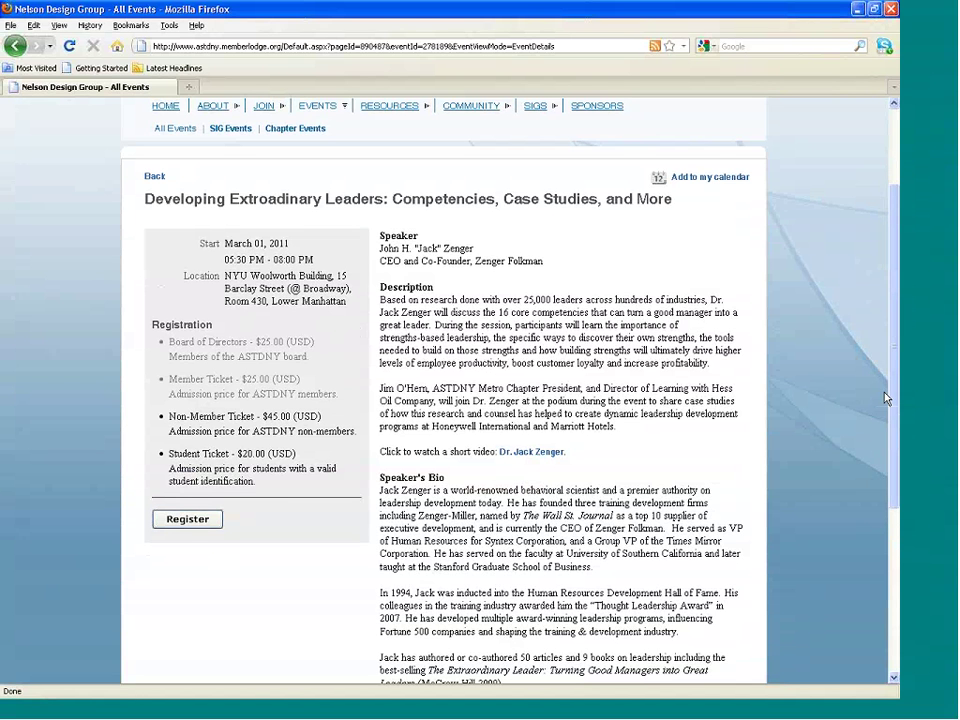
pyautogui.scroll(1, 896, 321)
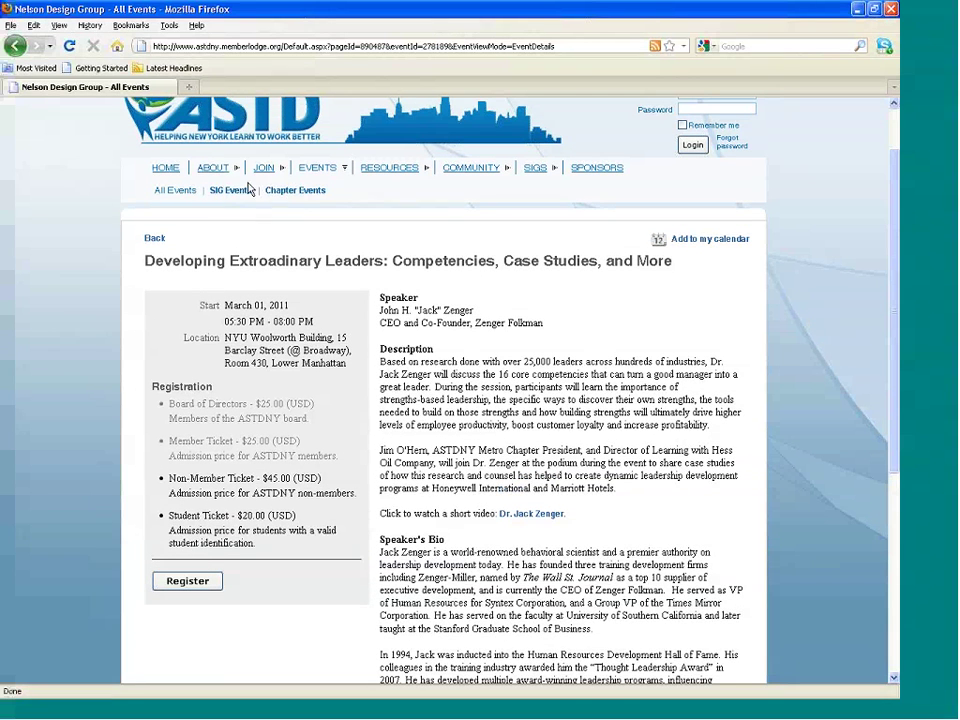
# From the home page's sixth carousel slide, open Dr. Edward Betof's Distinguished Leaders page and read it.
pyautogui.click(166, 170)
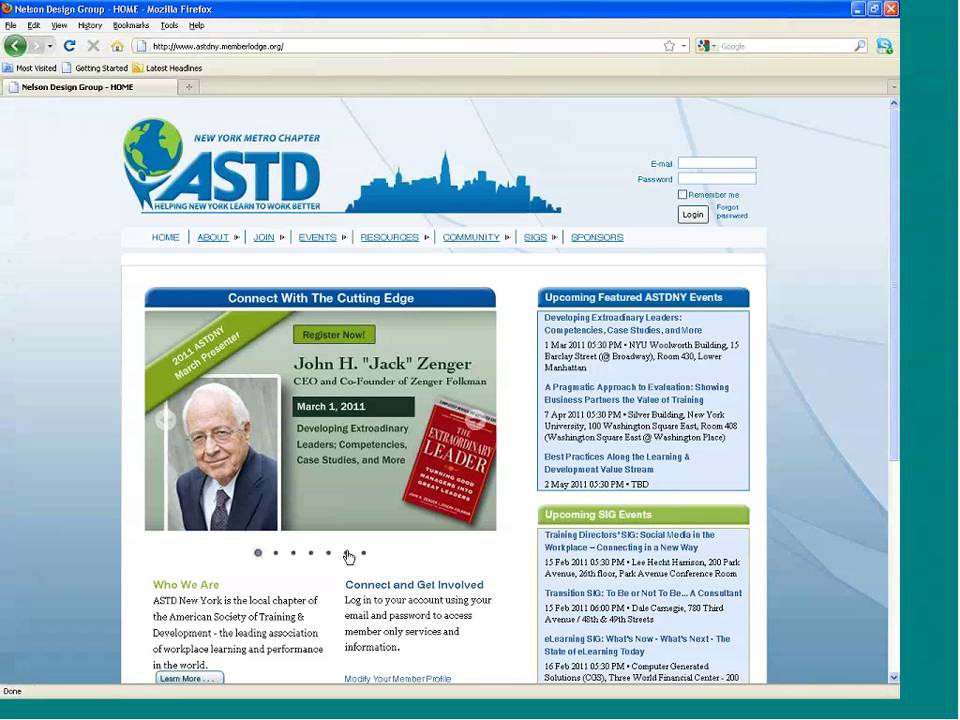
pyautogui.click(346, 554)
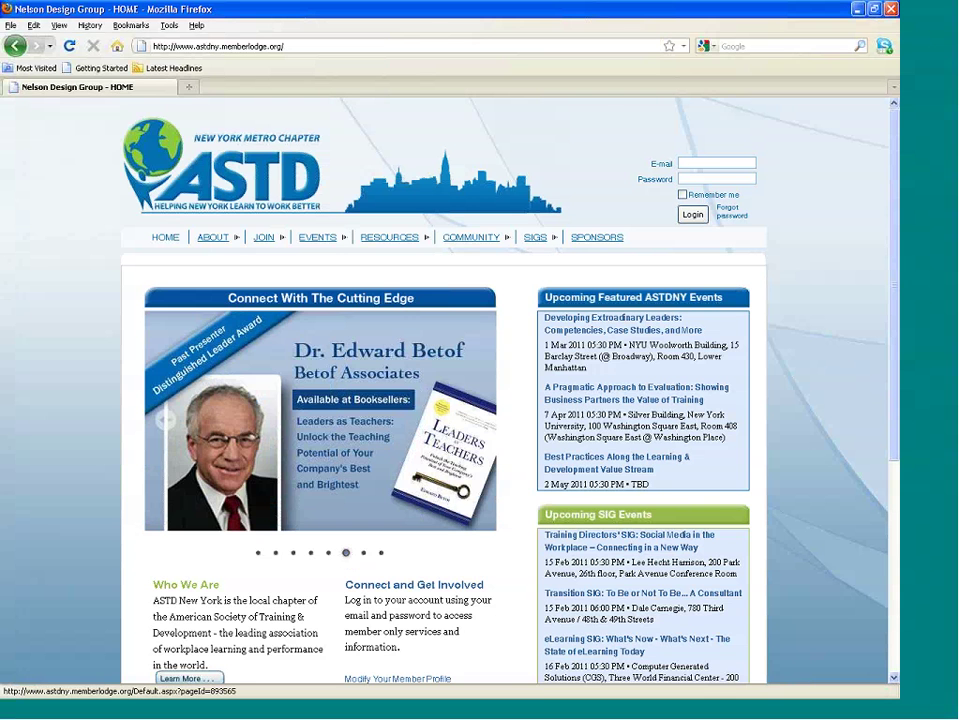
pyautogui.click(282, 408)
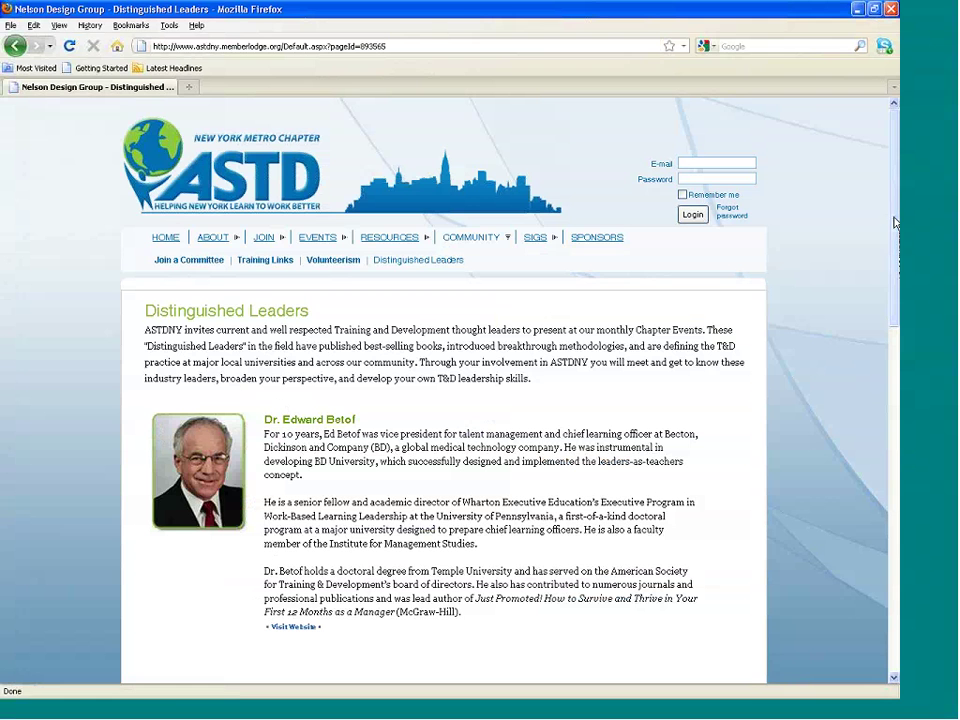
pyautogui.scroll(-1, 282, 408)
pyautogui.scroll(-2, 897, 258)
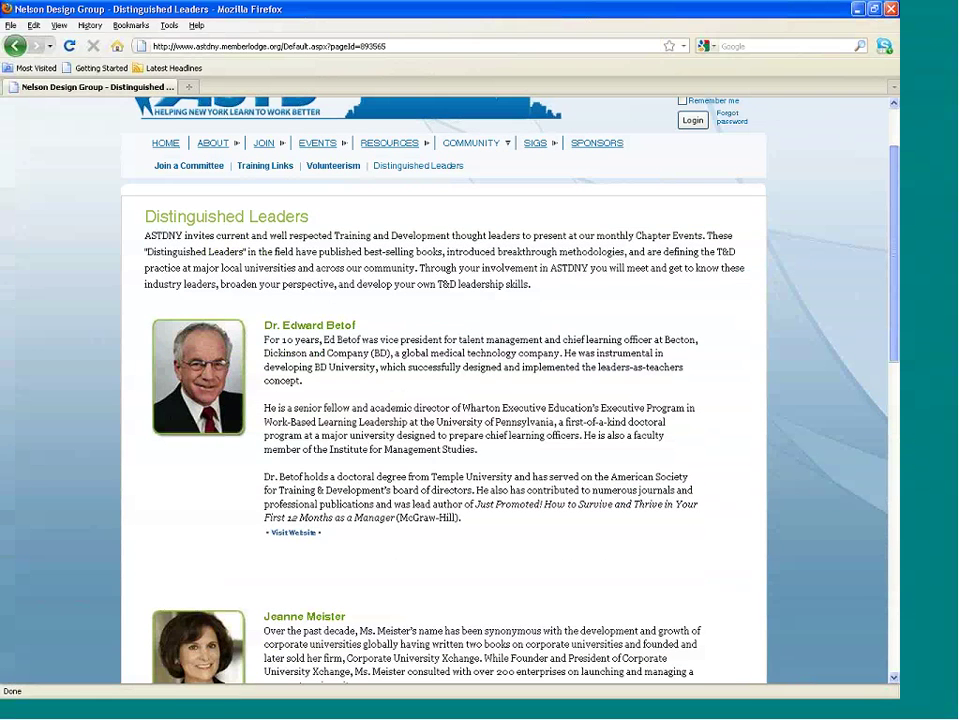
pyautogui.moveTo(897, 258); pyautogui.dragTo(895, 313)
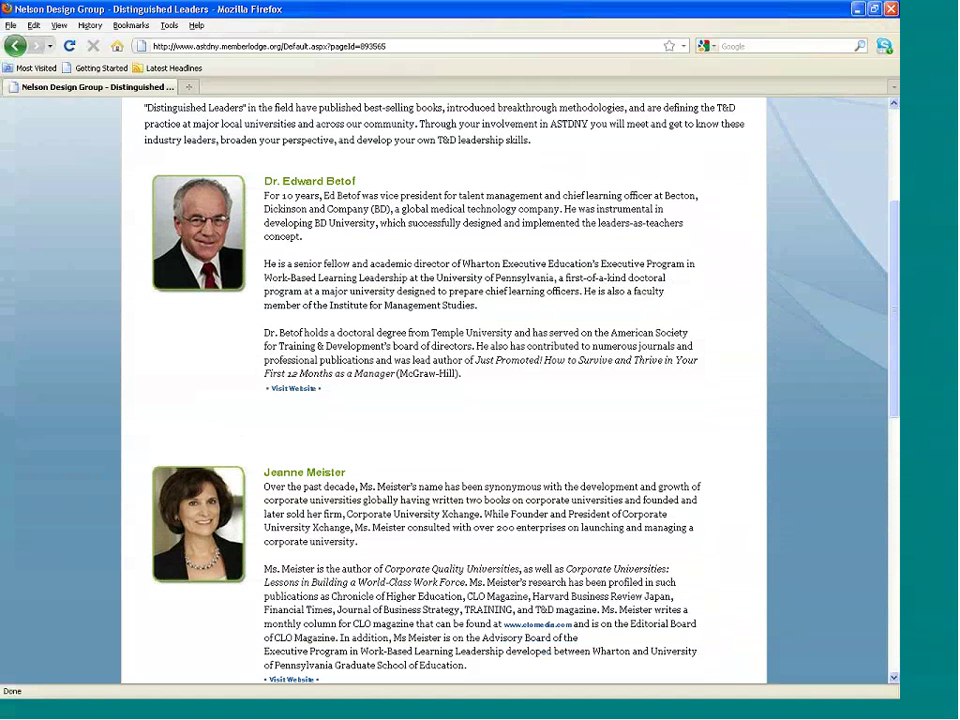
pyautogui.moveTo(895, 335); pyautogui.dragTo(897, 230)
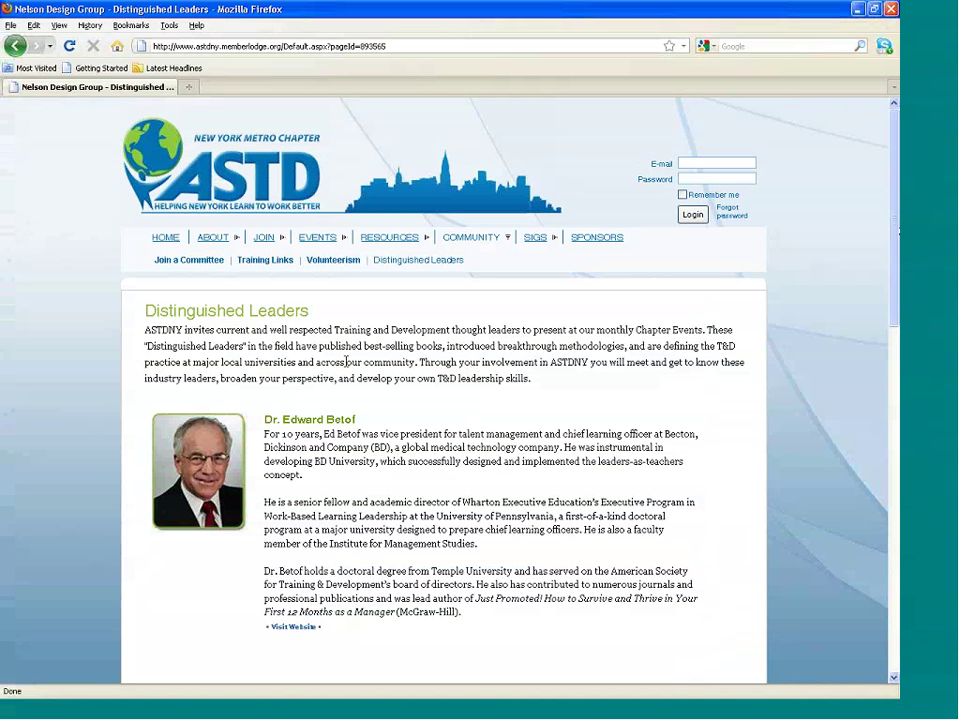
# Go back HOME, scroll the page, and return to the top showing the Dr. Lyle Yorks slide.
pyautogui.click(171, 242)
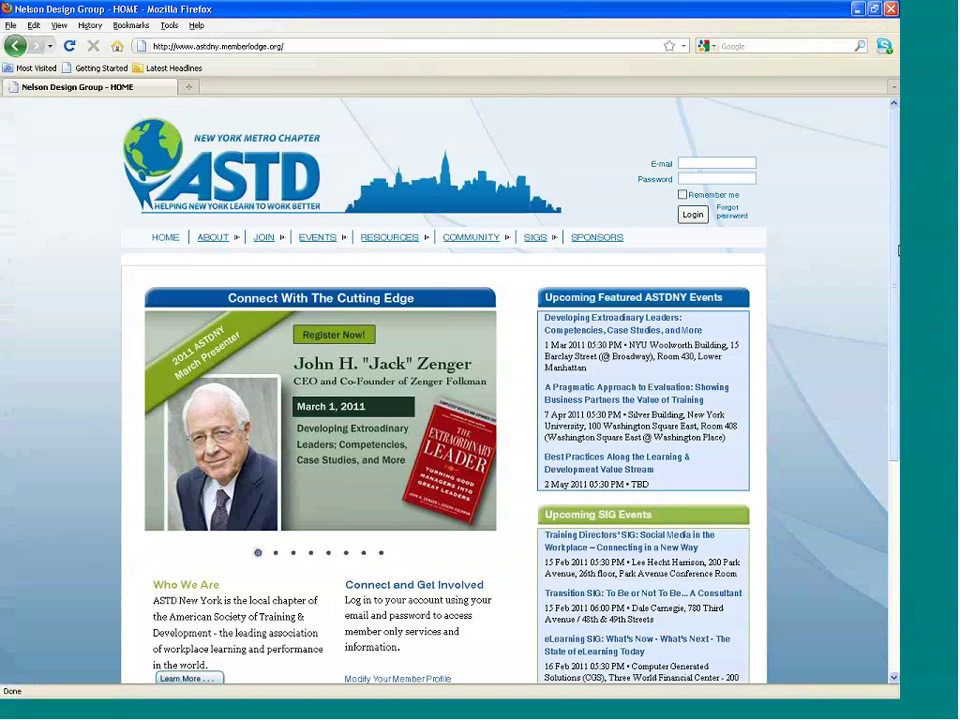
pyautogui.scroll(-2, 898, 300)
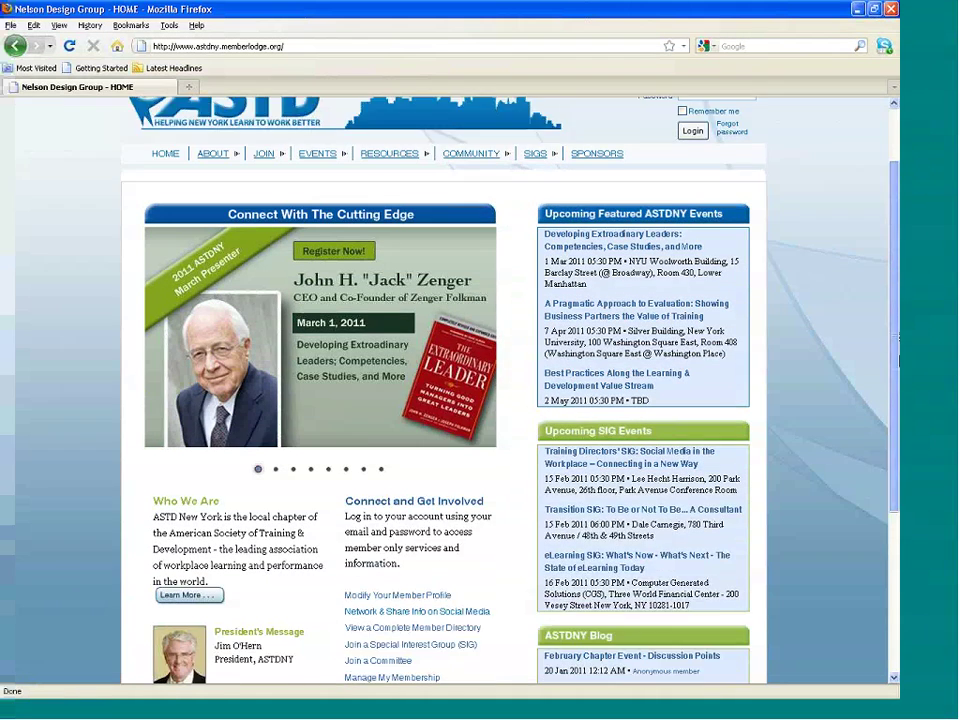
pyautogui.scroll(-2, 898, 345)
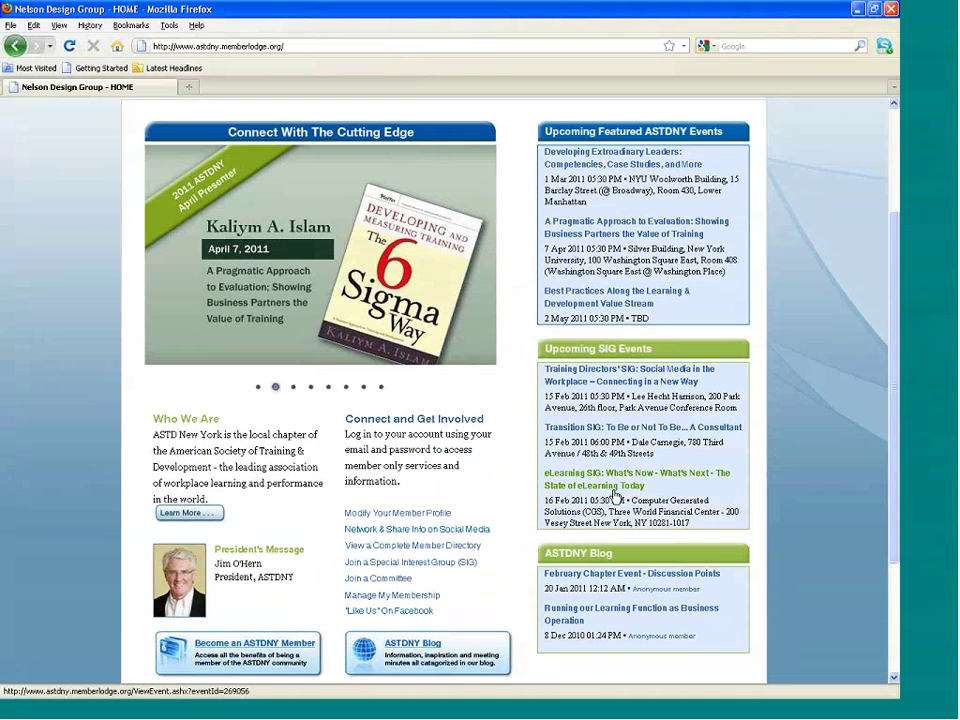
pyautogui.scroll(-1, 896, 533)
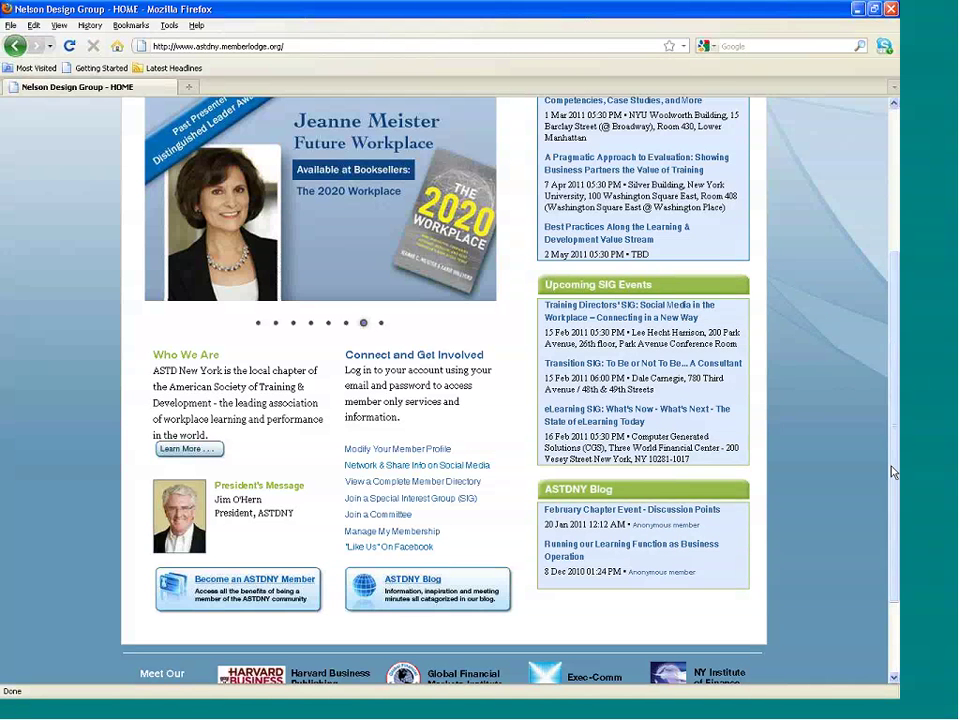
pyautogui.moveTo(893, 472); pyautogui.dragTo(894, 330)
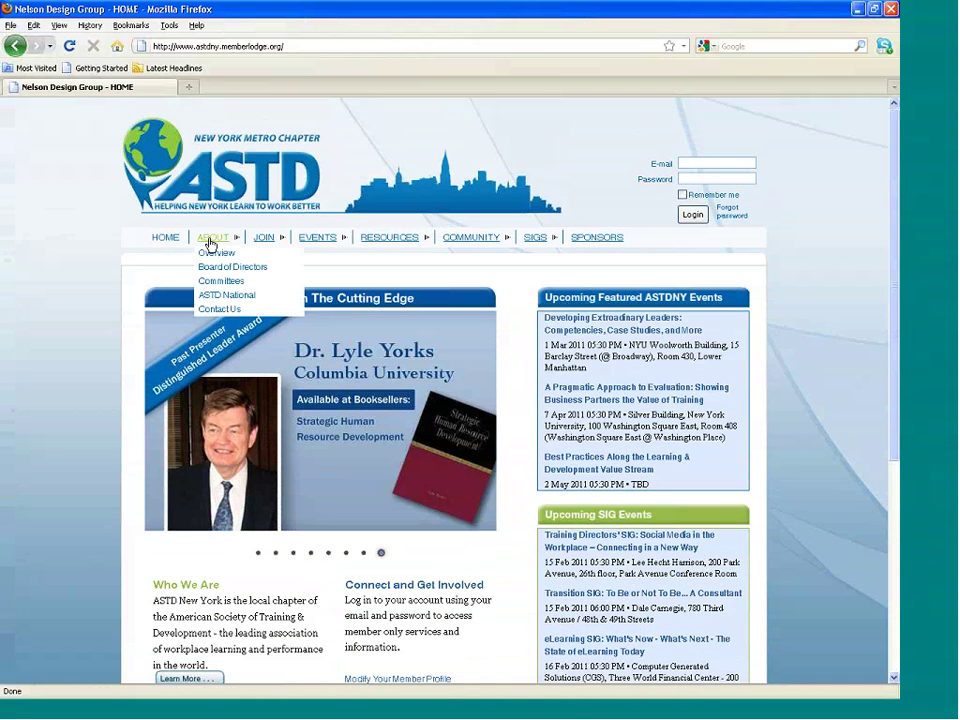
# Browse the Who We Are, Board of Directors and Committees pages under ABOUT.
pyautogui.click(210, 244)
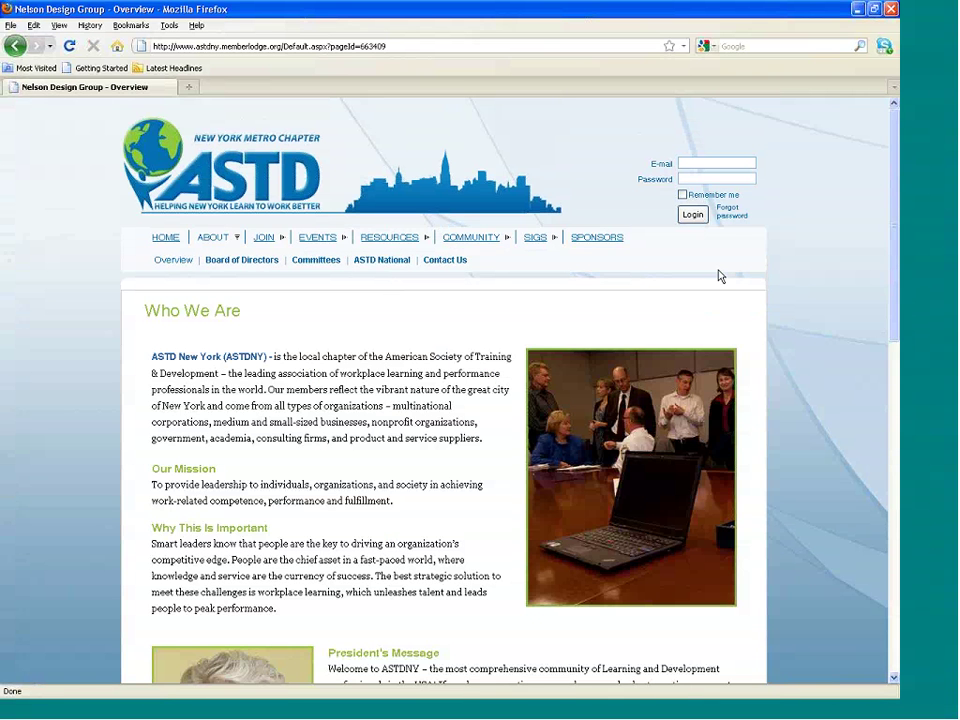
pyautogui.moveTo(896, 230)
pyautogui.mouseDown()
pyautogui.moveTo(893, 343)
pyautogui.moveTo(893, 228)
pyautogui.mouseUp()
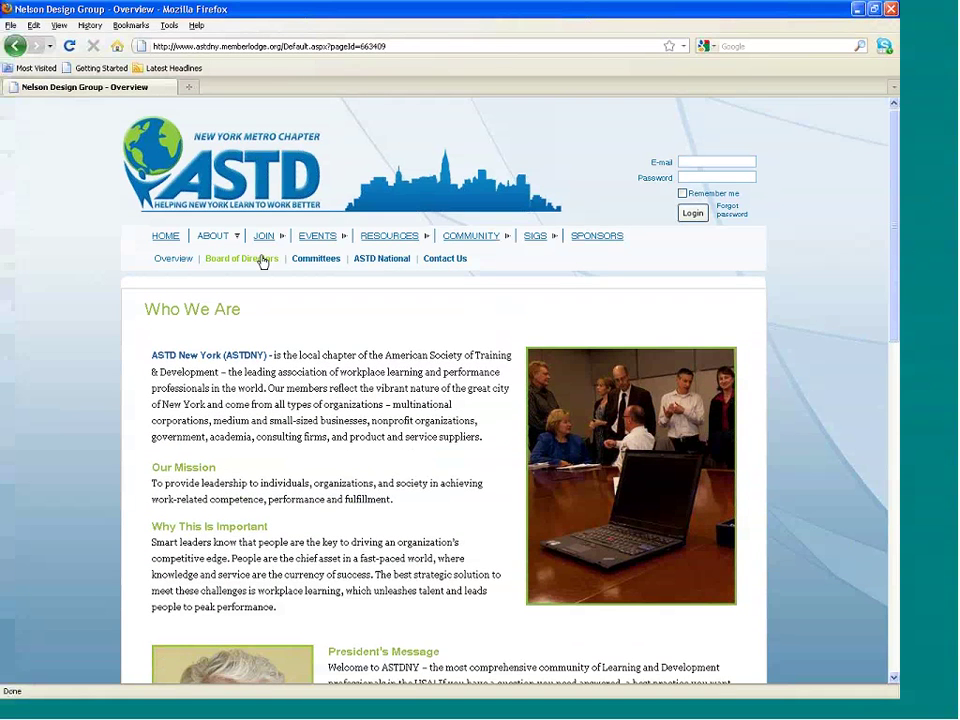
pyautogui.click(262, 259)
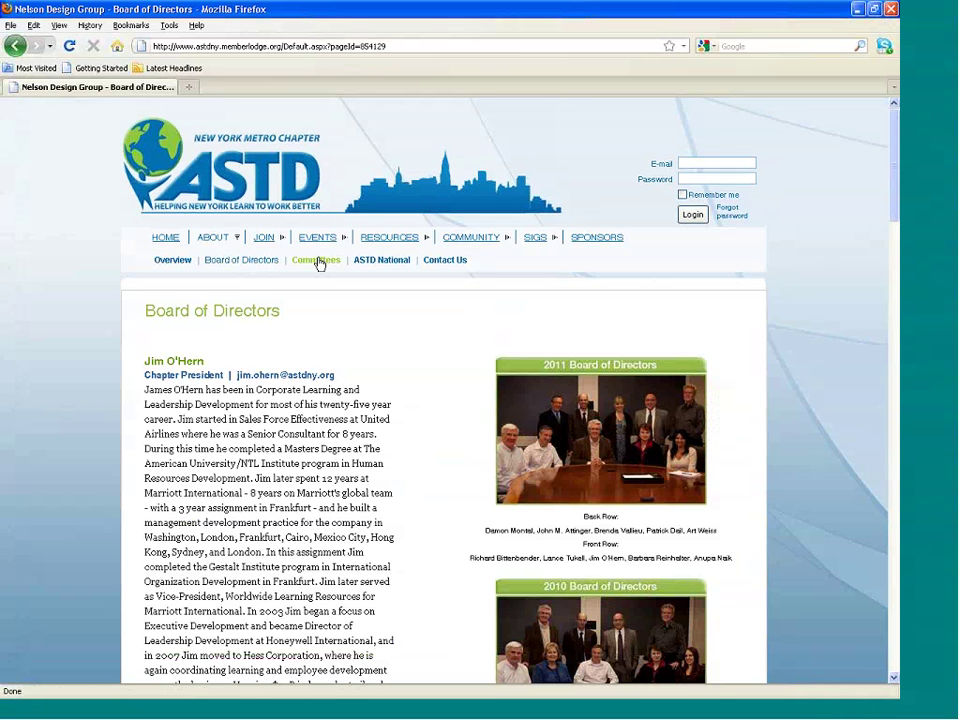
pyautogui.click(317, 261)
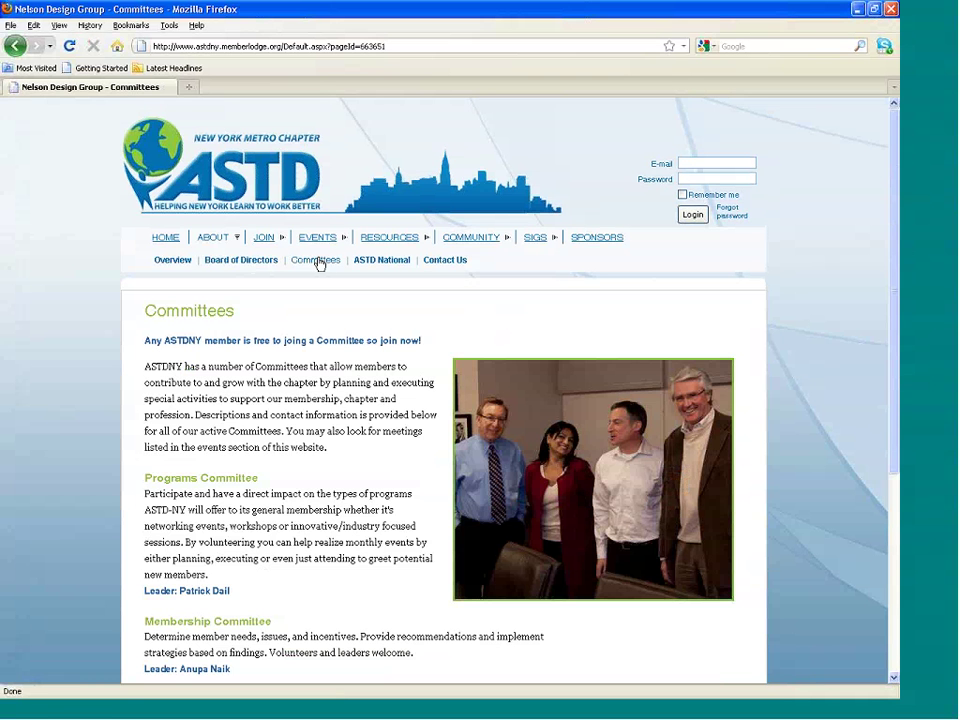
pyautogui.moveTo(892, 248)
pyautogui.mouseDown()
pyautogui.moveTo(895, 356)
pyautogui.moveTo(895, 271)
pyautogui.mouseUp()
# Visit the ASTD National page, then open Contact Us with the chapter's mailing address and phone.
pyautogui.click(408, 231)
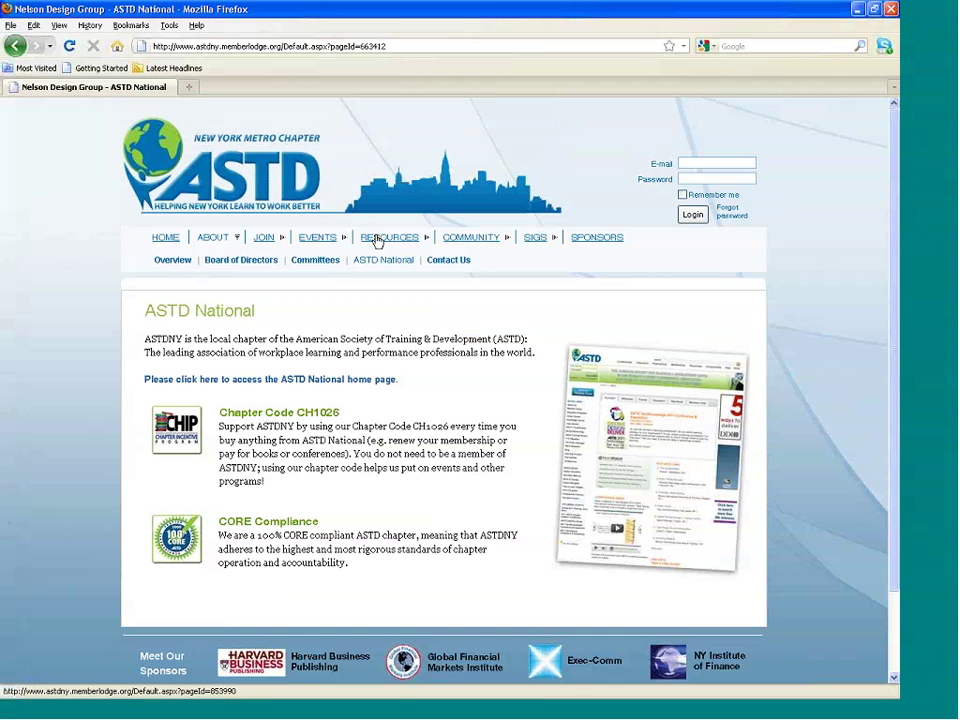
pyautogui.moveTo(378, 237)
pyautogui.click(459, 263)
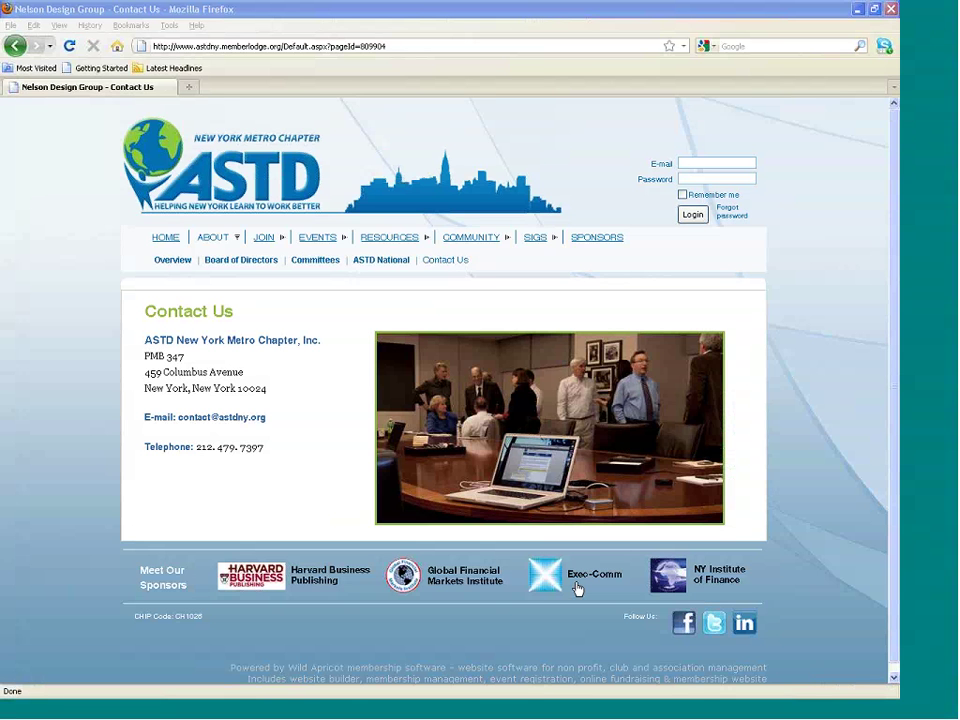
pyautogui.moveTo(269, 242)
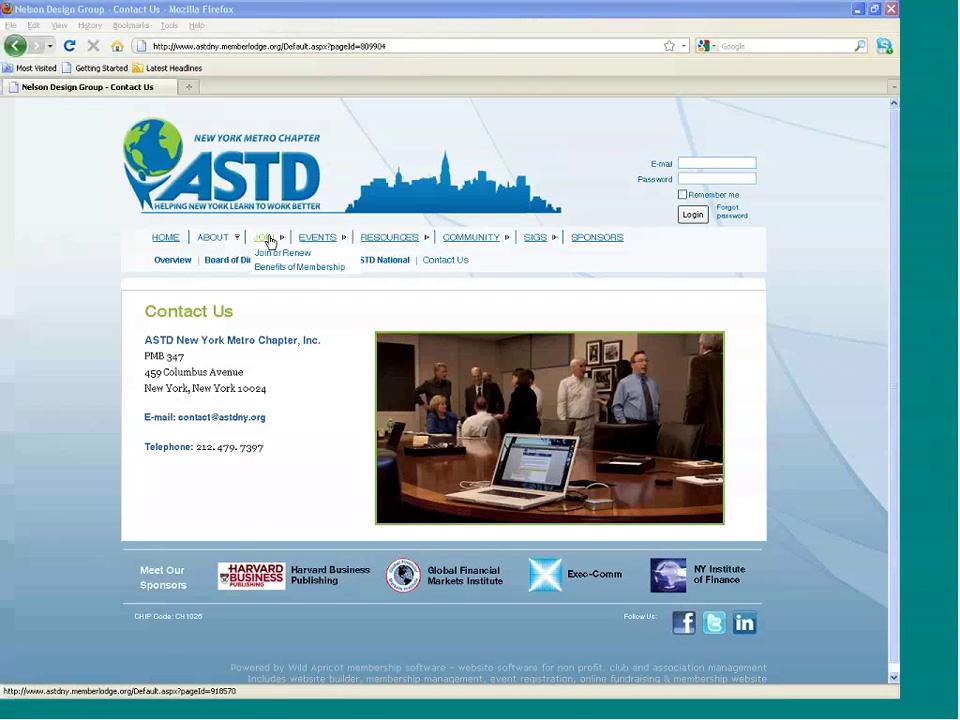
# Review the Join or Renew levels, then open Benefits of Membership with its $125/$100/$50 fees.
pyautogui.click(270, 255)
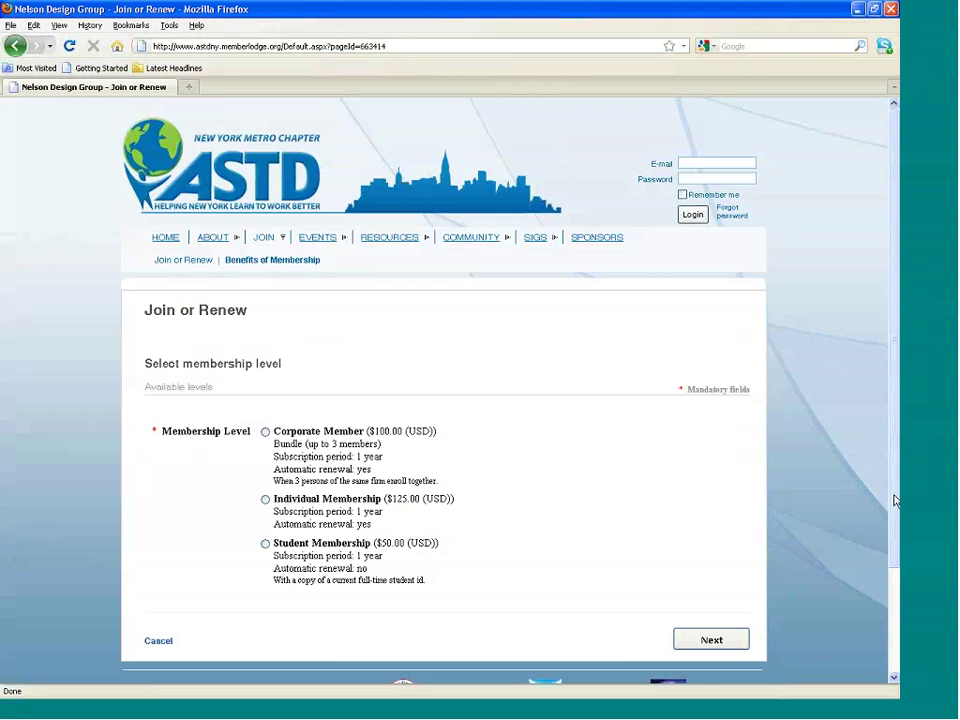
pyautogui.scroll(-2, 895, 500)
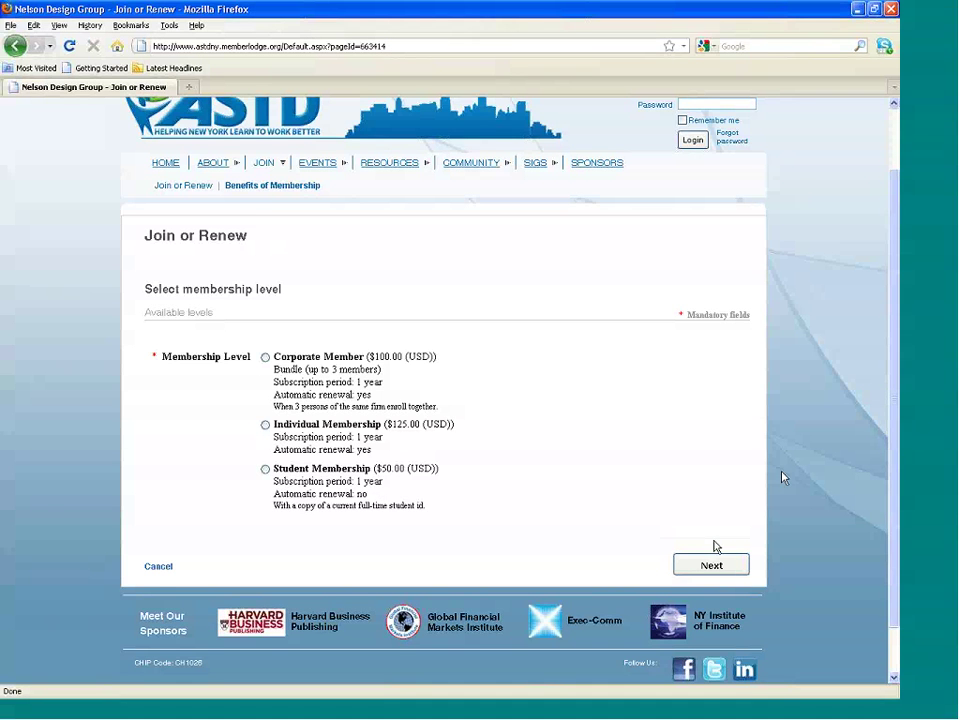
pyautogui.scroll(1, 896, 455)
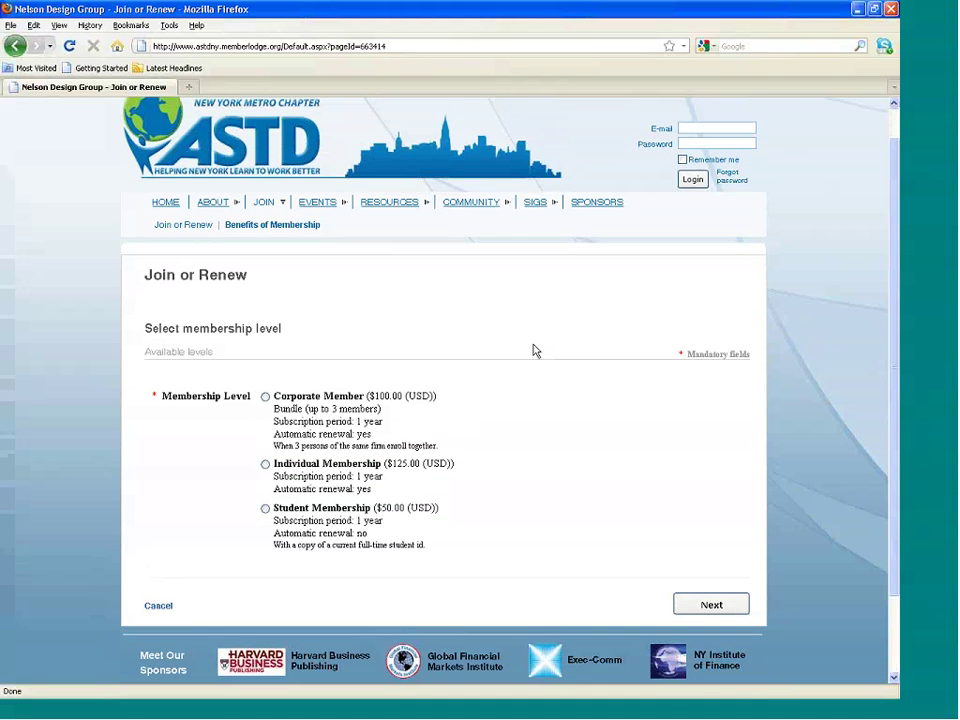
pyautogui.click(267, 225)
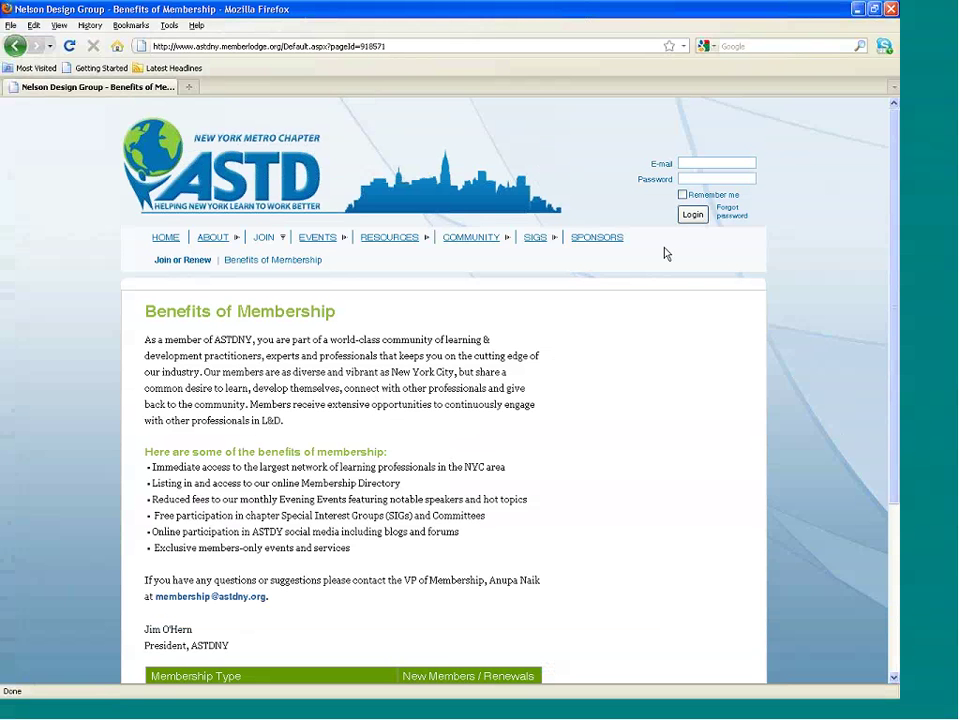
pyautogui.moveTo(897, 310); pyautogui.dragTo(560, 280)
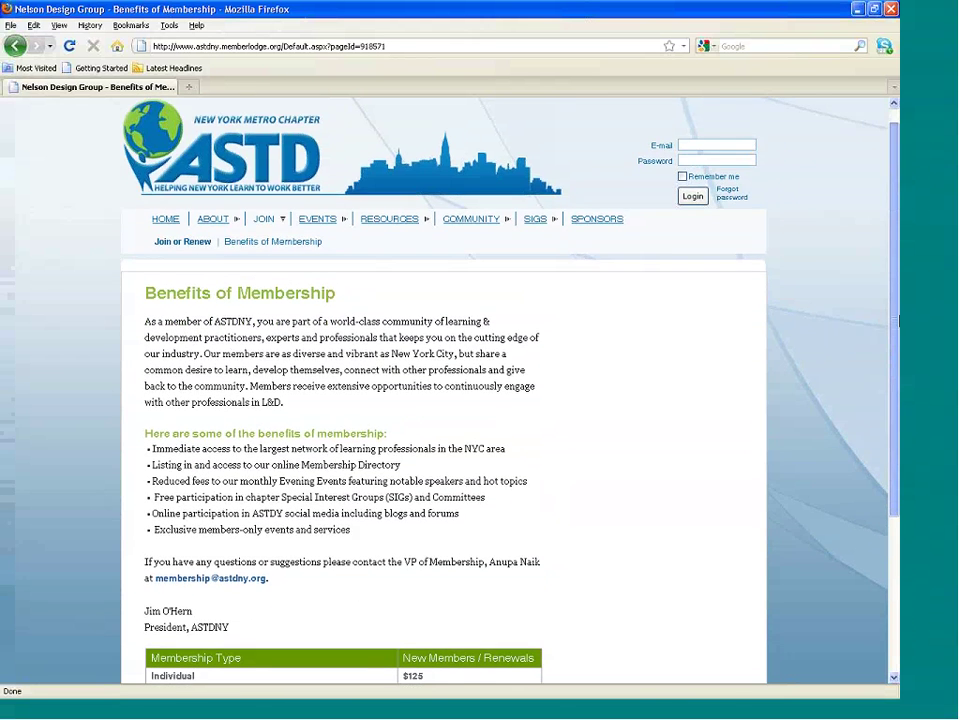
# Open the EVENTS calendar and scroll through the month's events.
pyautogui.moveTo(322, 236)
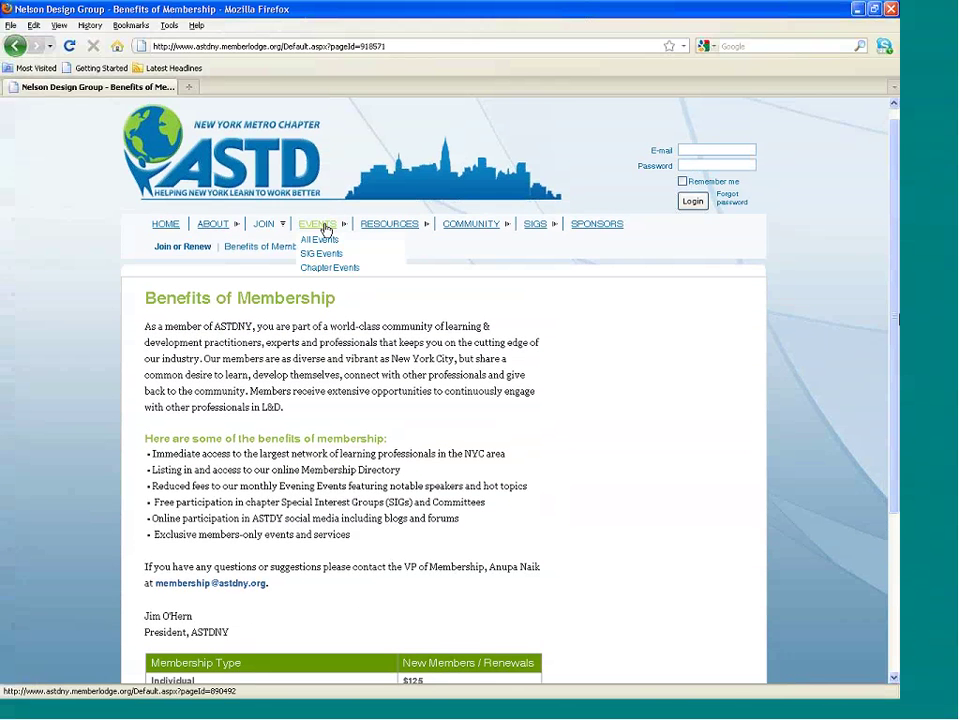
pyautogui.click(326, 228)
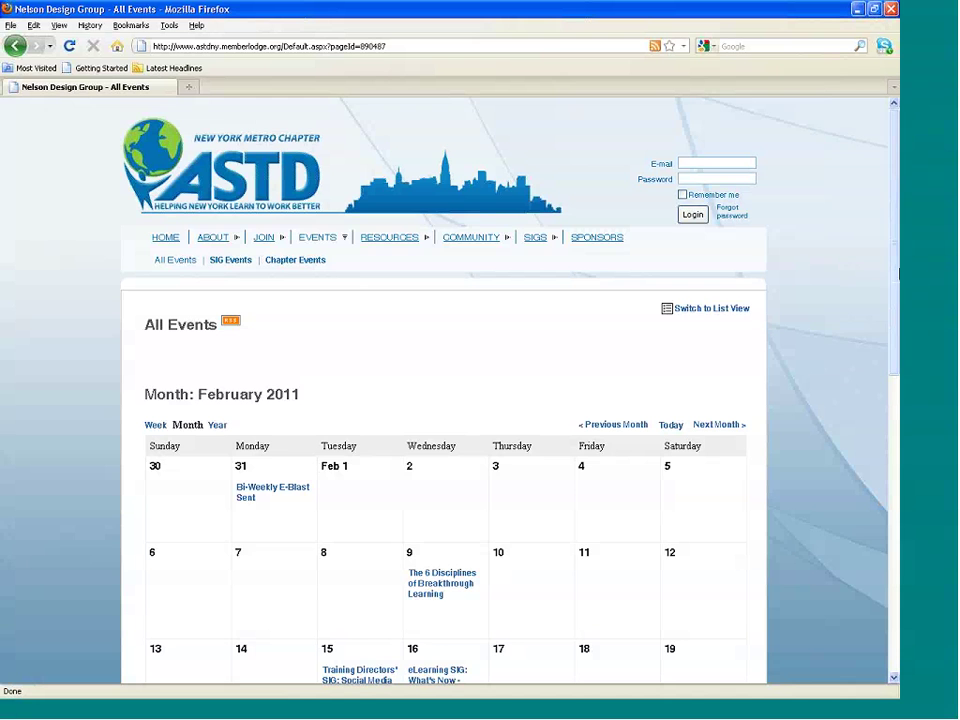
pyautogui.scroll(-1, 897, 311)
pyautogui.scroll(-2, 897, 311)
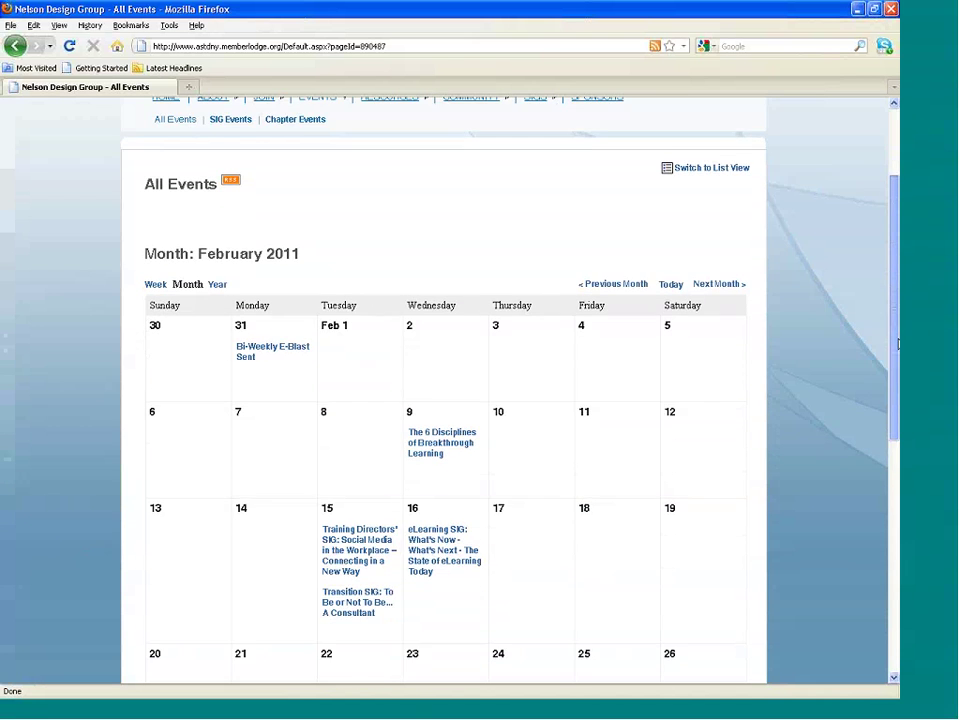
pyautogui.scroll(1, 897, 311)
pyautogui.scroll(1, 897, 311)
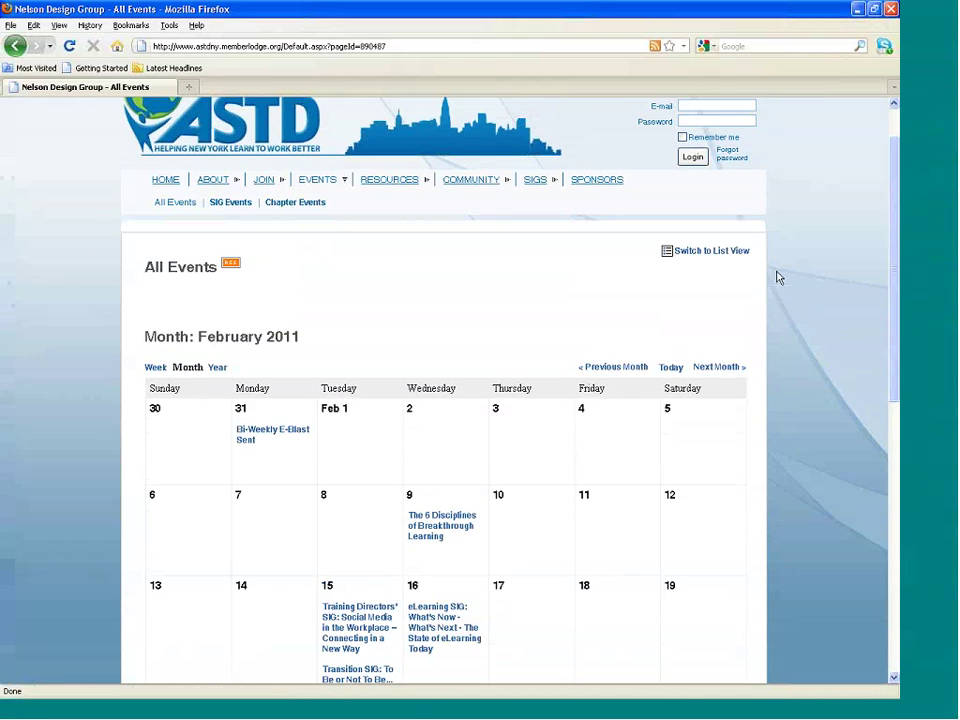
# Switch to List View, then filter to SIG Events and finally Chapter Events.
pyautogui.click(723, 257)
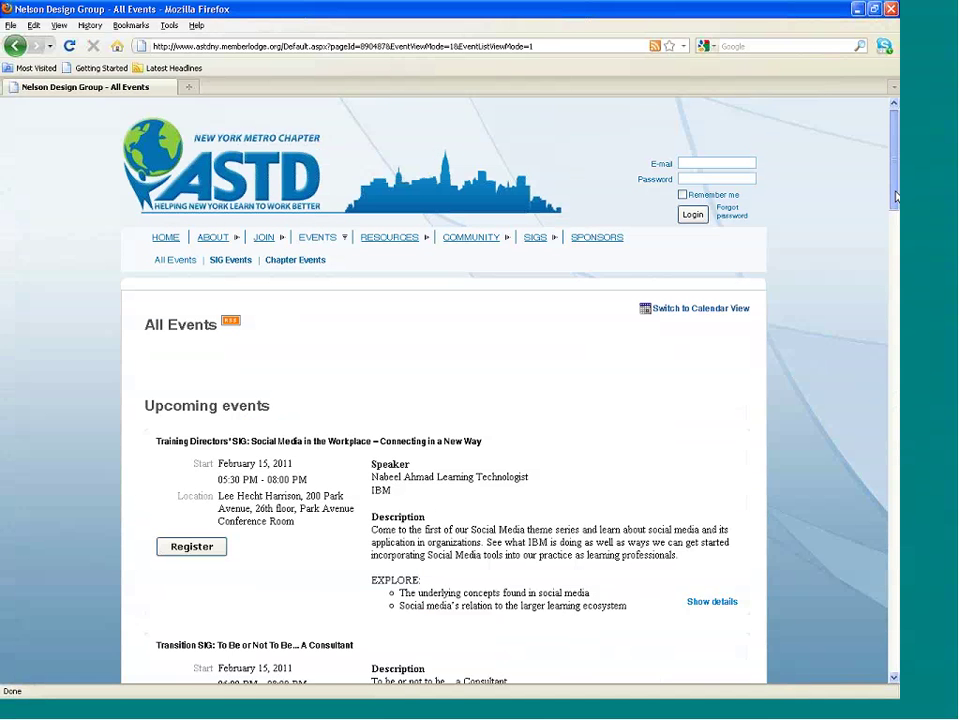
pyautogui.scroll(-1, 895, 210)
pyautogui.scroll(-2, 895, 210)
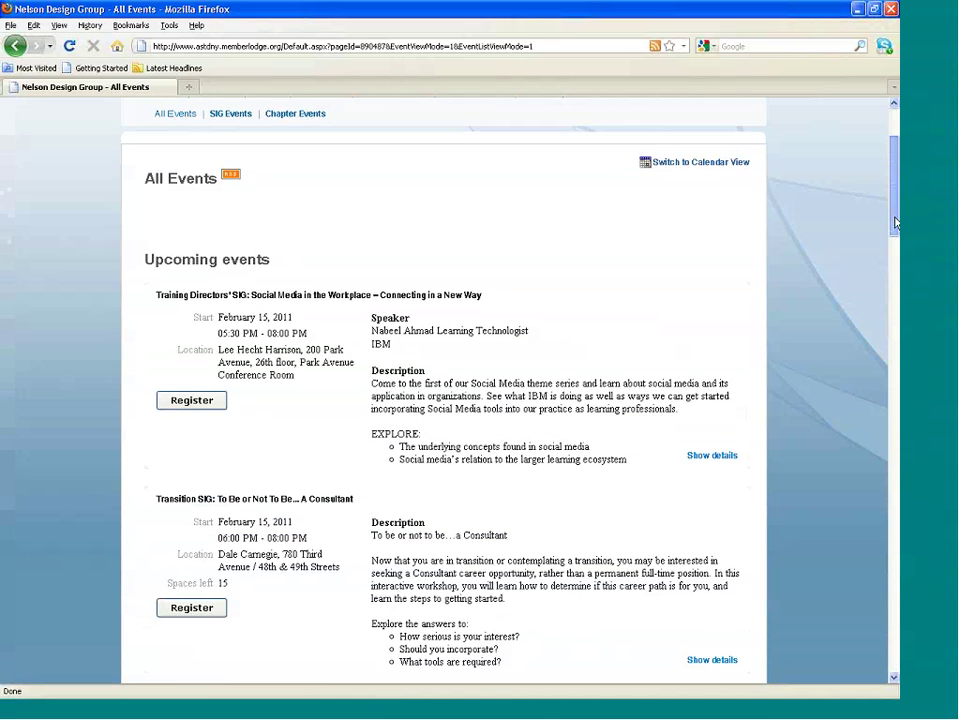
pyautogui.scroll(3, 895, 222)
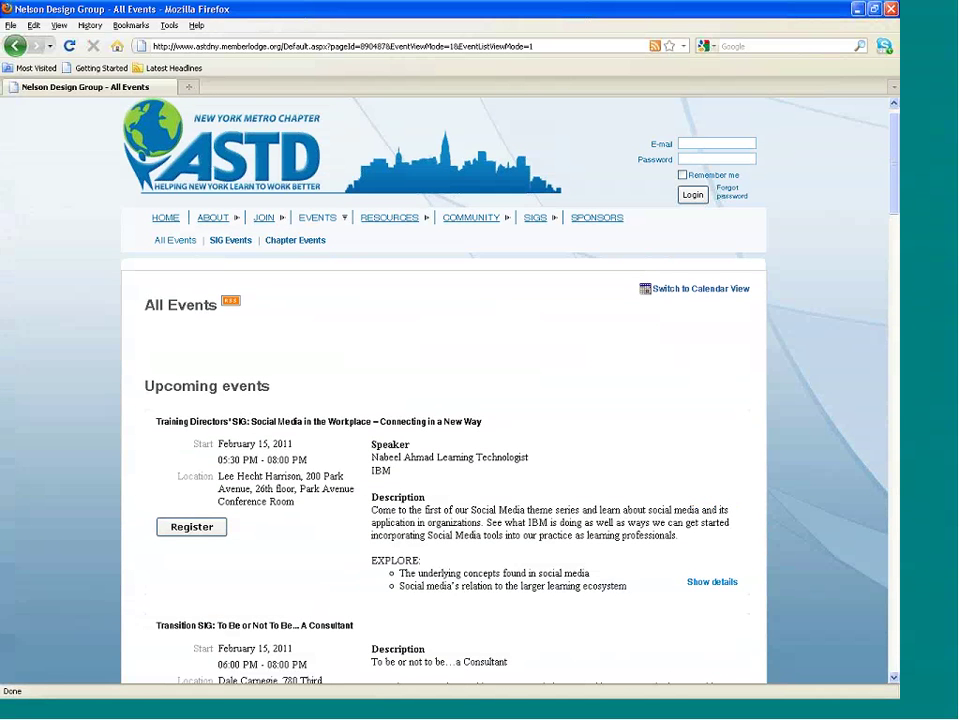
pyautogui.click(234, 242)
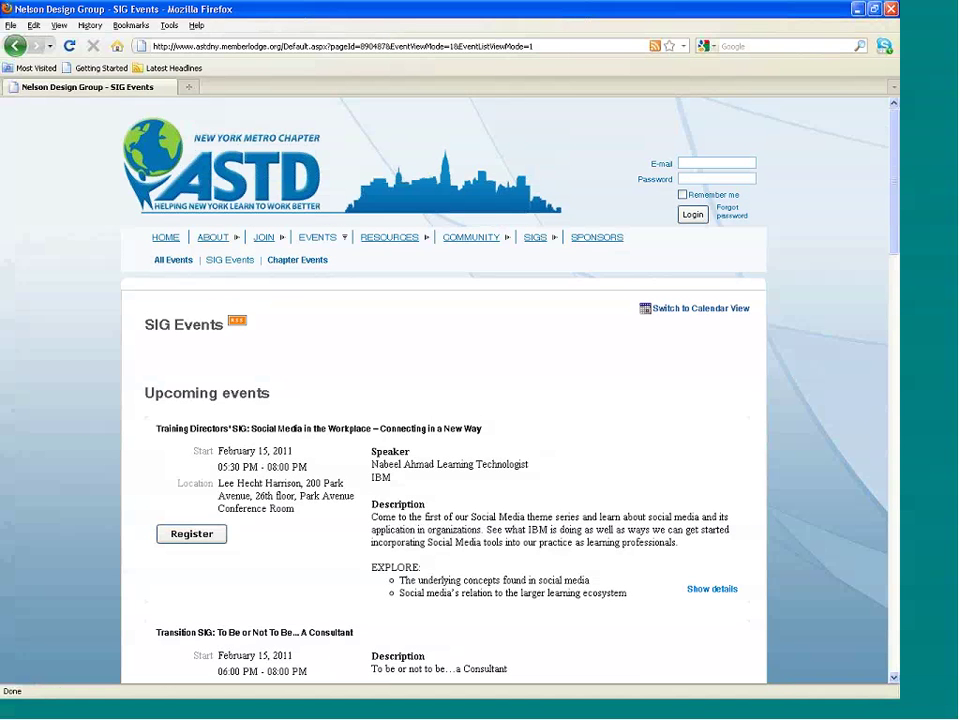
pyautogui.click(285, 262)
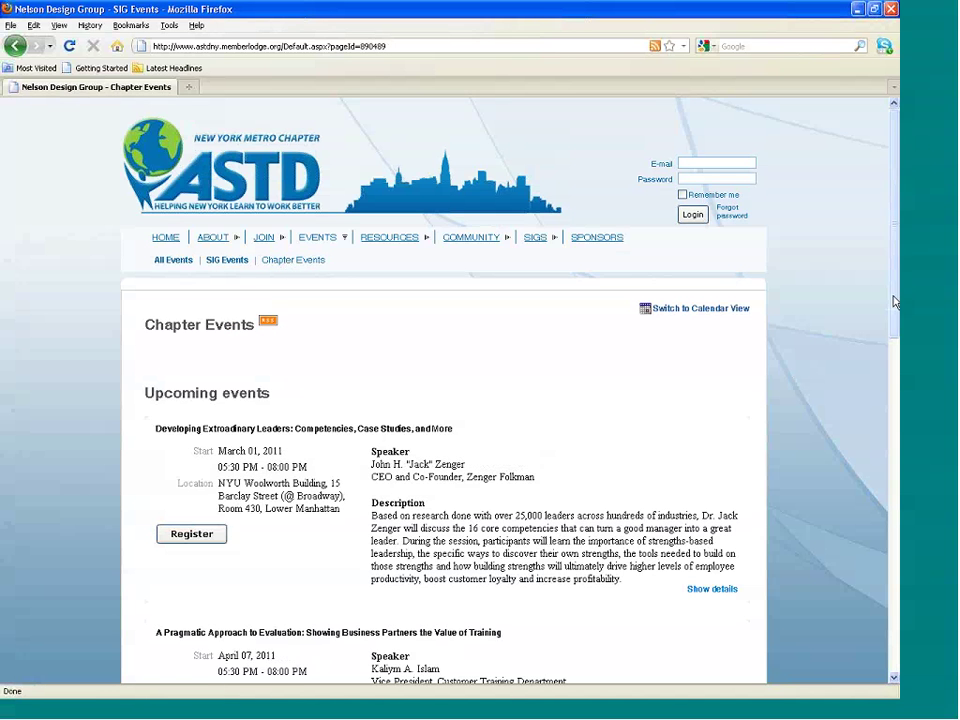
pyautogui.moveTo(895, 302); pyautogui.dragTo(897, 348)
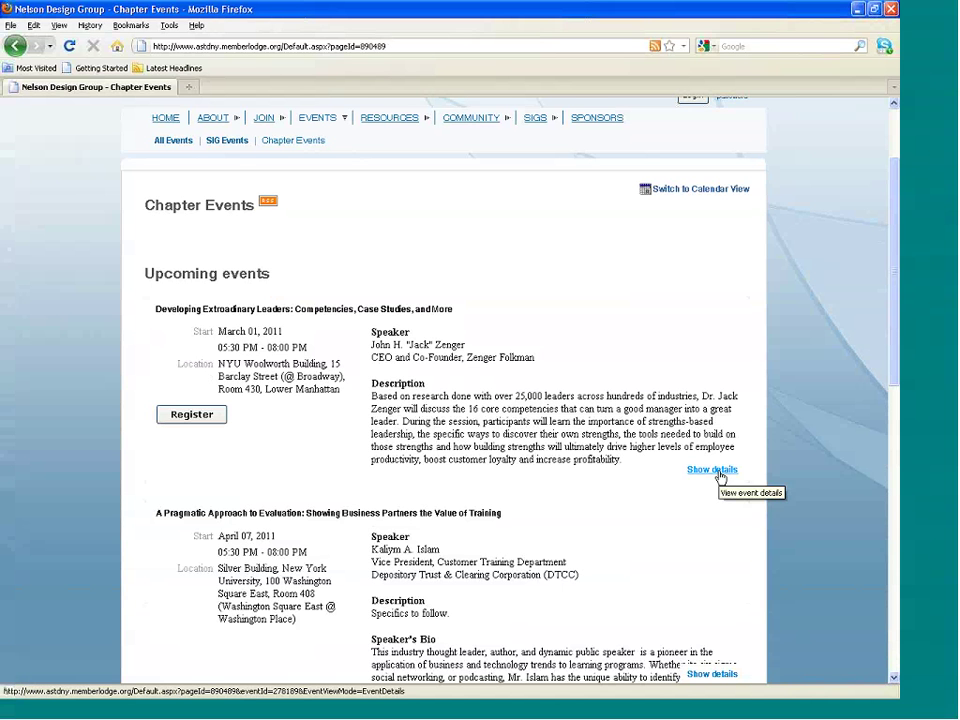
# Show details of the March 1, 2011 Developing Extraordinary Leaders event at NYU.
pyautogui.click(713, 470)
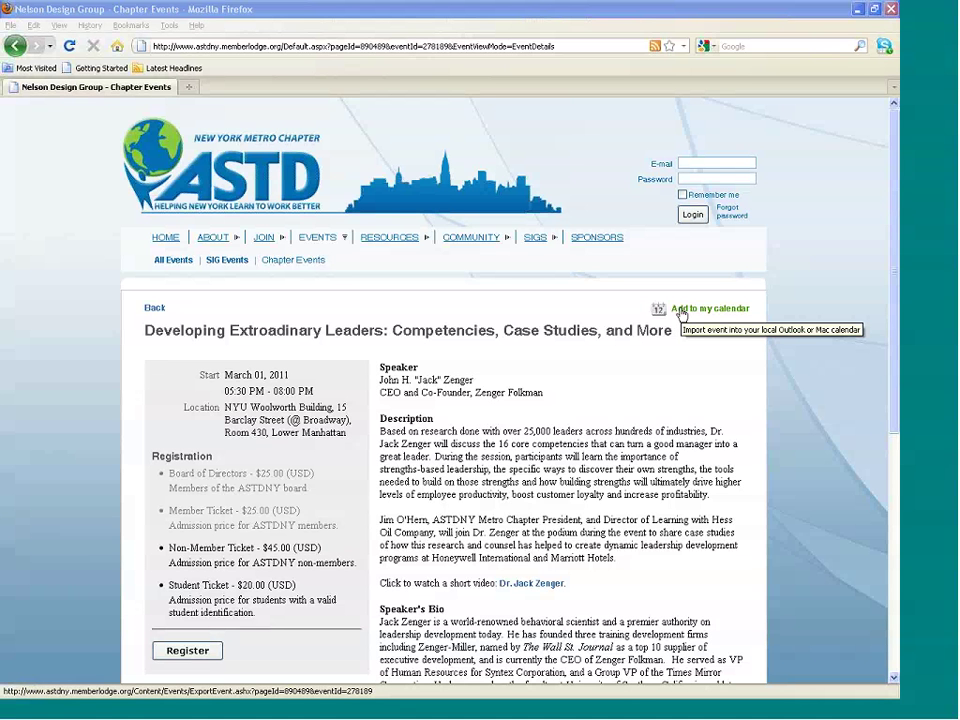
pyautogui.moveTo(378, 245)
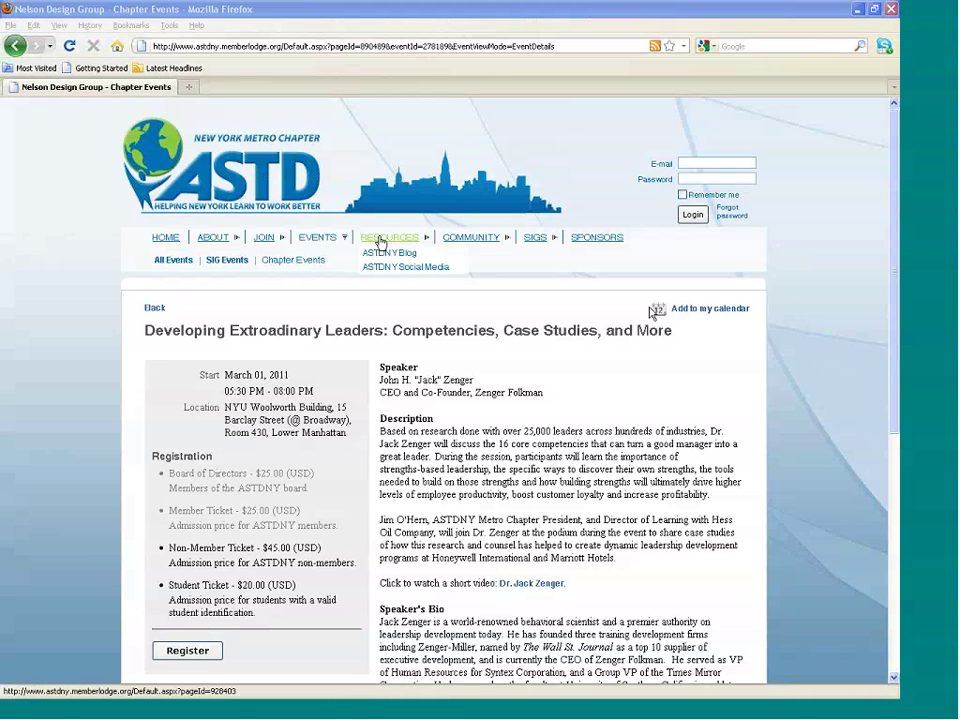
# Read through the ASTDNY Blog posts, then open the LinkedIn, Facebook and Twitter Social Media page.
pyautogui.click(389, 253)
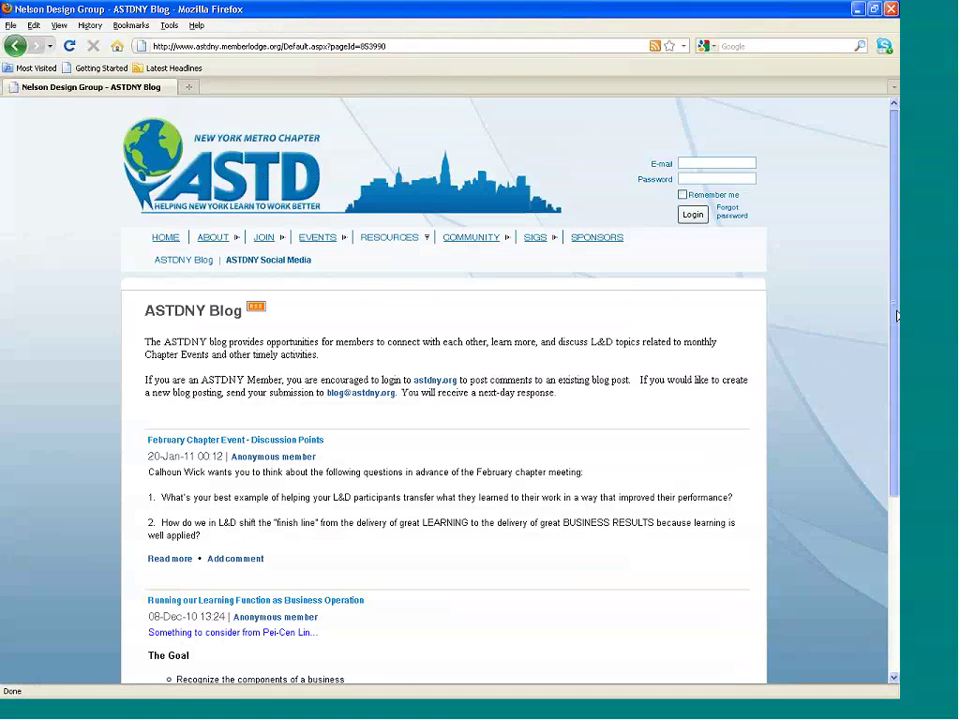
pyautogui.moveTo(897, 316); pyautogui.dragTo(897, 413)
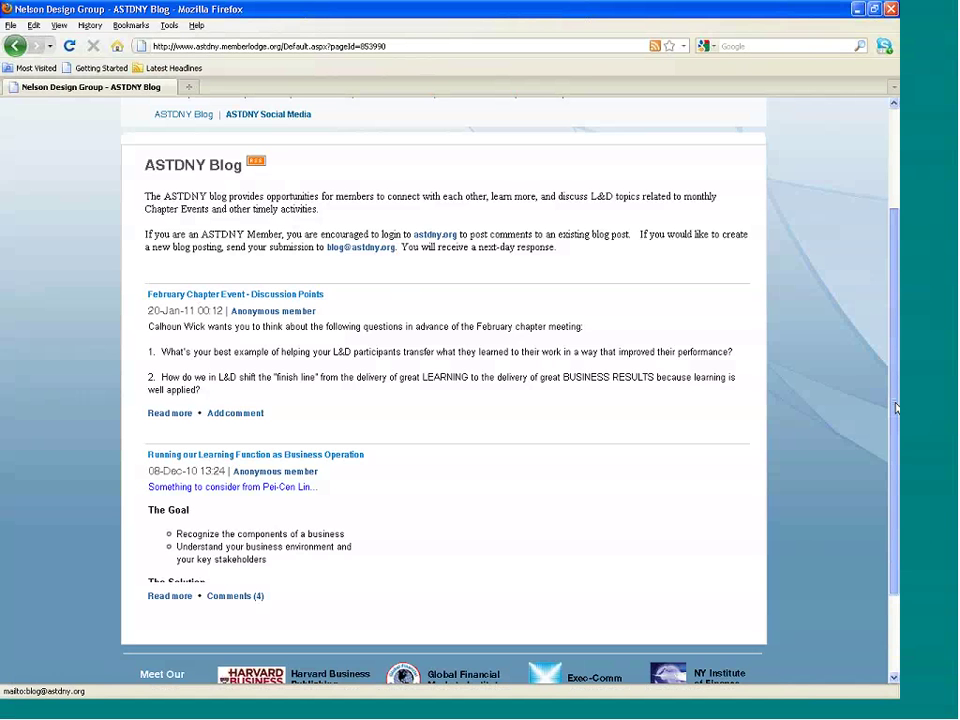
pyautogui.moveTo(896, 407); pyautogui.dragTo(895, 324)
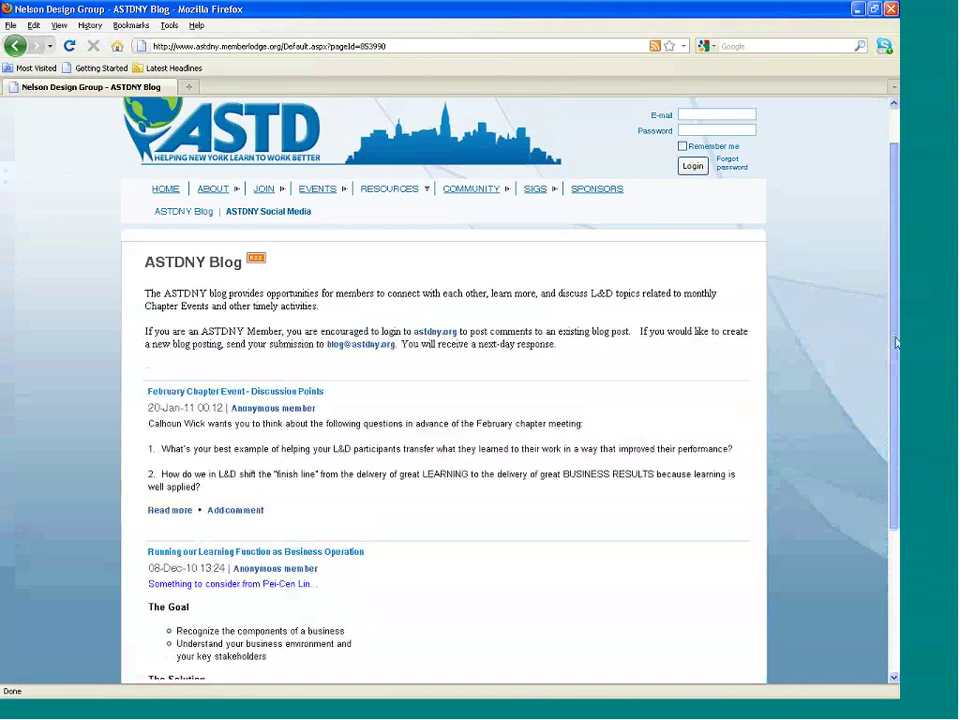
pyautogui.click(262, 214)
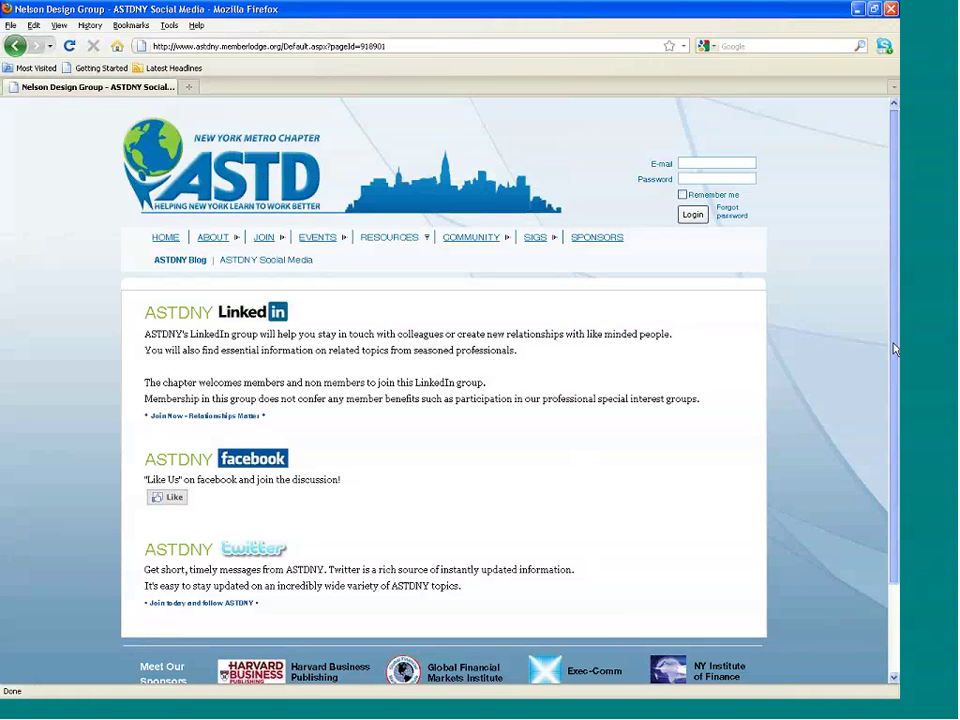
pyautogui.moveTo(895, 349); pyautogui.dragTo(895, 392)
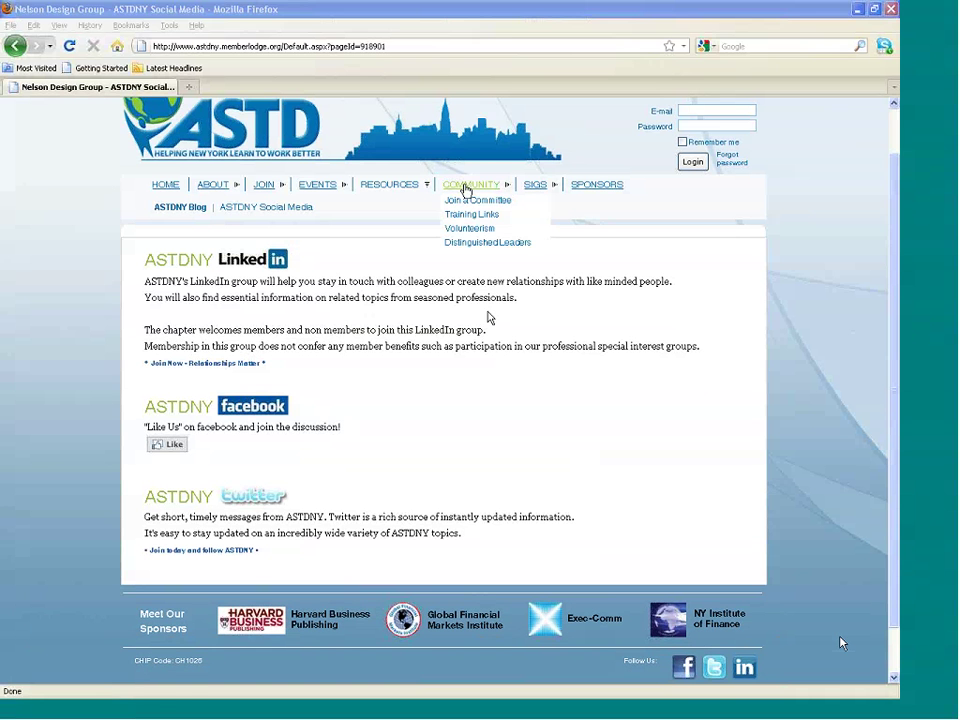
# Visit Join a Committee, Training Links, Volunteerism and Distinguished Leaders pages in turn.
pyautogui.click(478, 197)
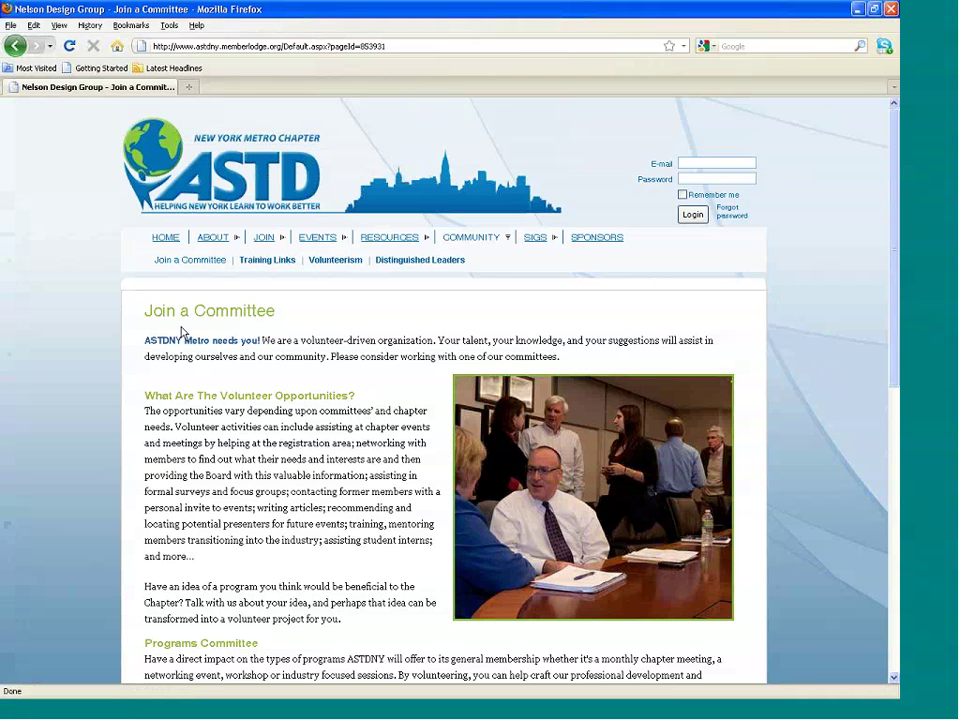
pyautogui.click(271, 261)
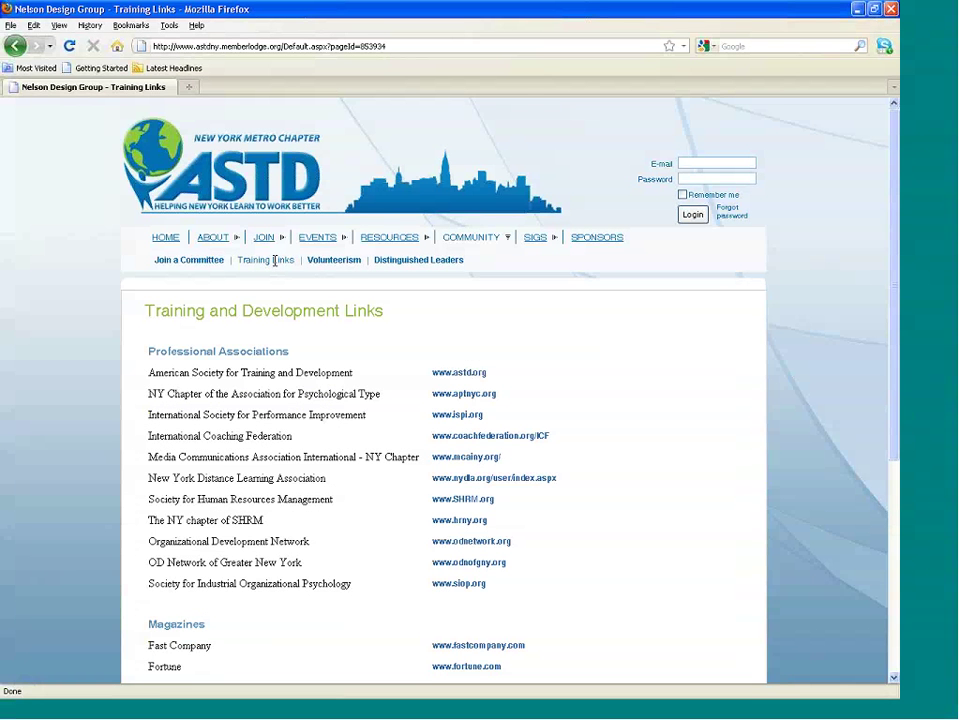
pyautogui.click(343, 263)
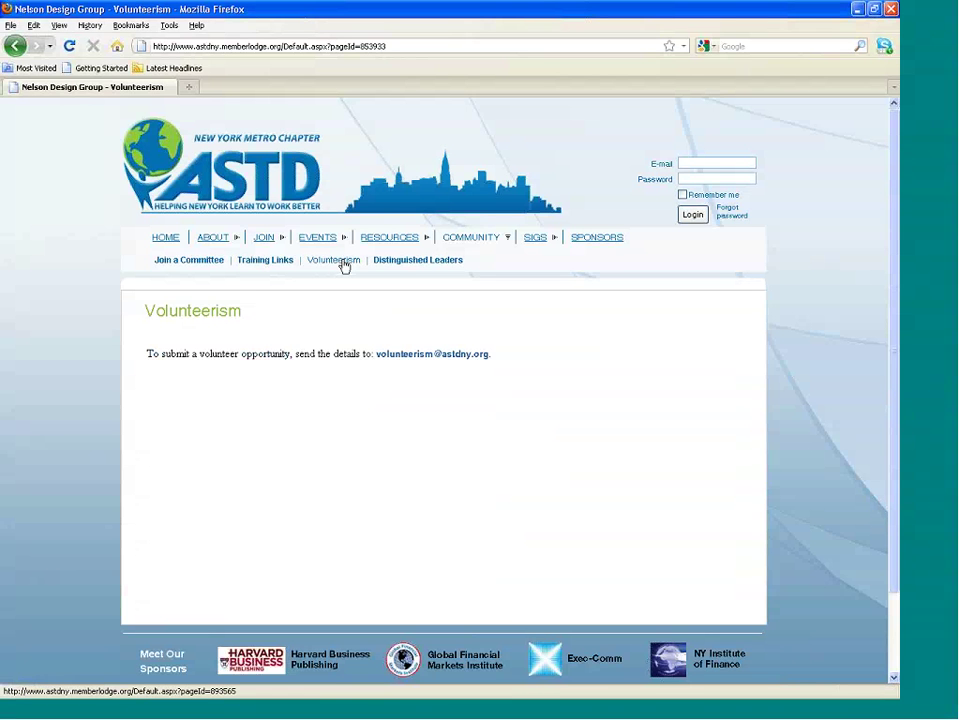
pyautogui.click(403, 264)
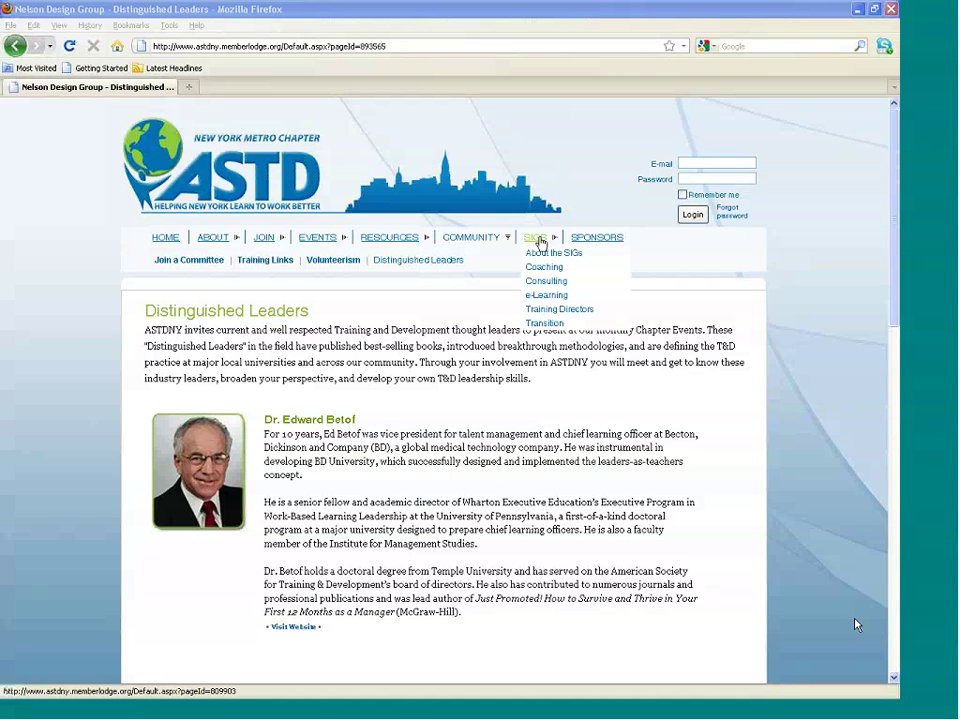
# Browse the About the SIGs, Coaching and Training Directors SIG pages, then go to Sponsors.
pyautogui.click(540, 242)
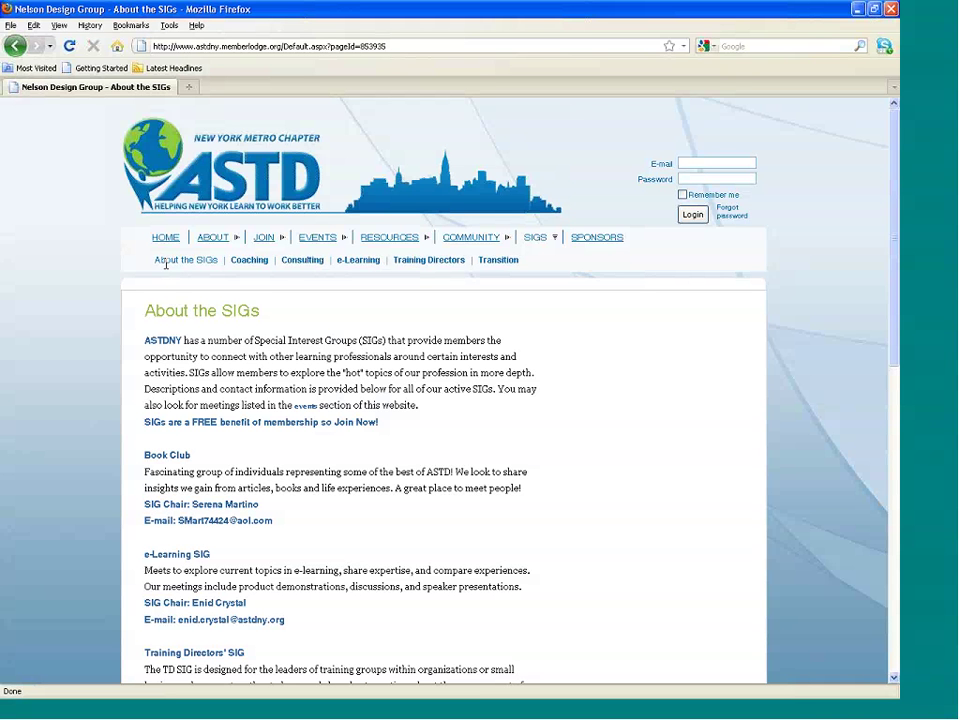
pyautogui.scroll(-2, 897, 386)
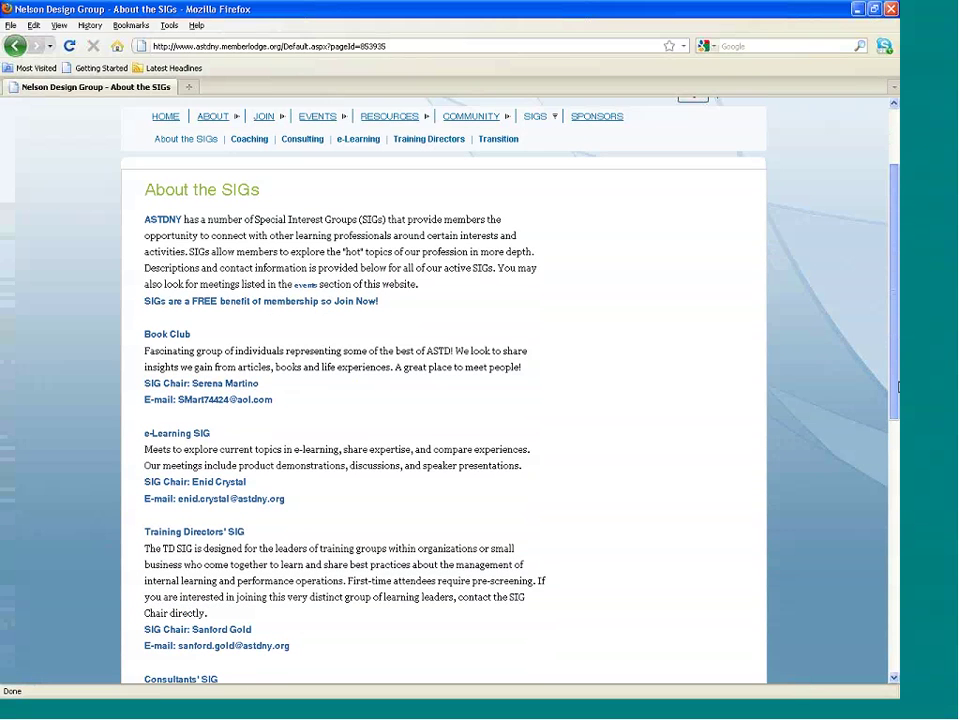
pyautogui.moveTo(897, 386); pyautogui.dragTo(897, 355)
pyautogui.click(246, 197)
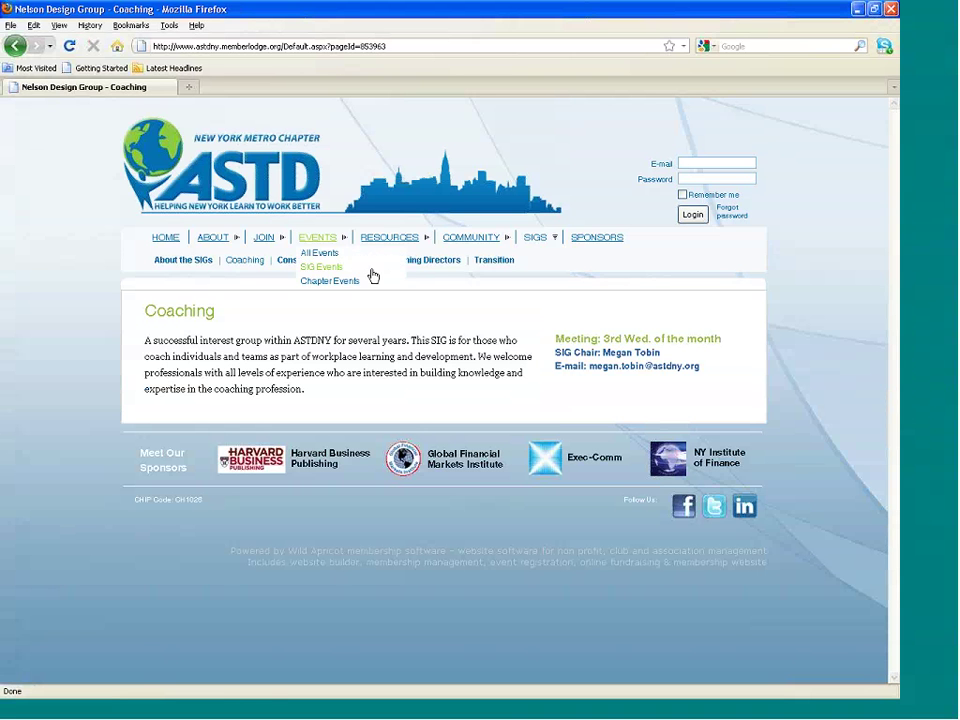
pyautogui.click(421, 263)
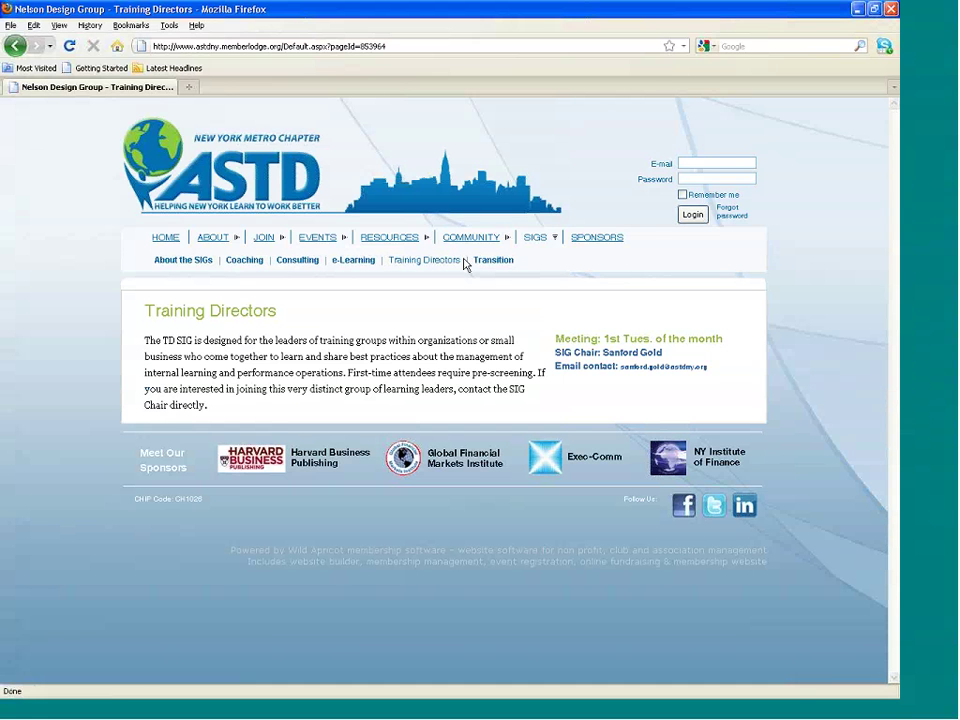
pyautogui.click(591, 243)
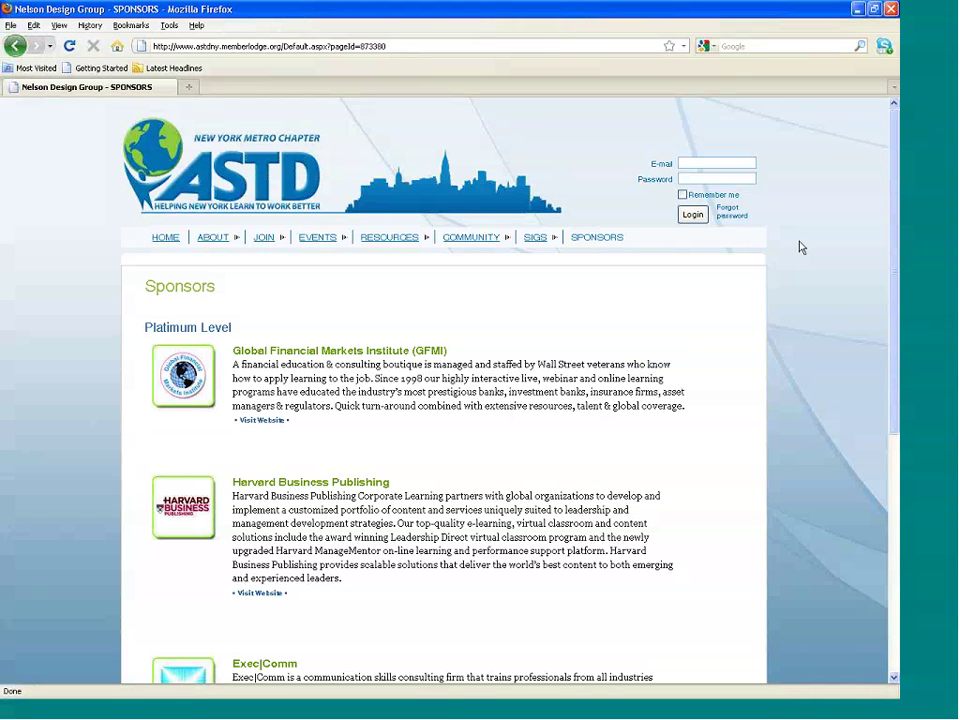
pyautogui.moveTo(897, 274); pyautogui.dragTo(897, 358)
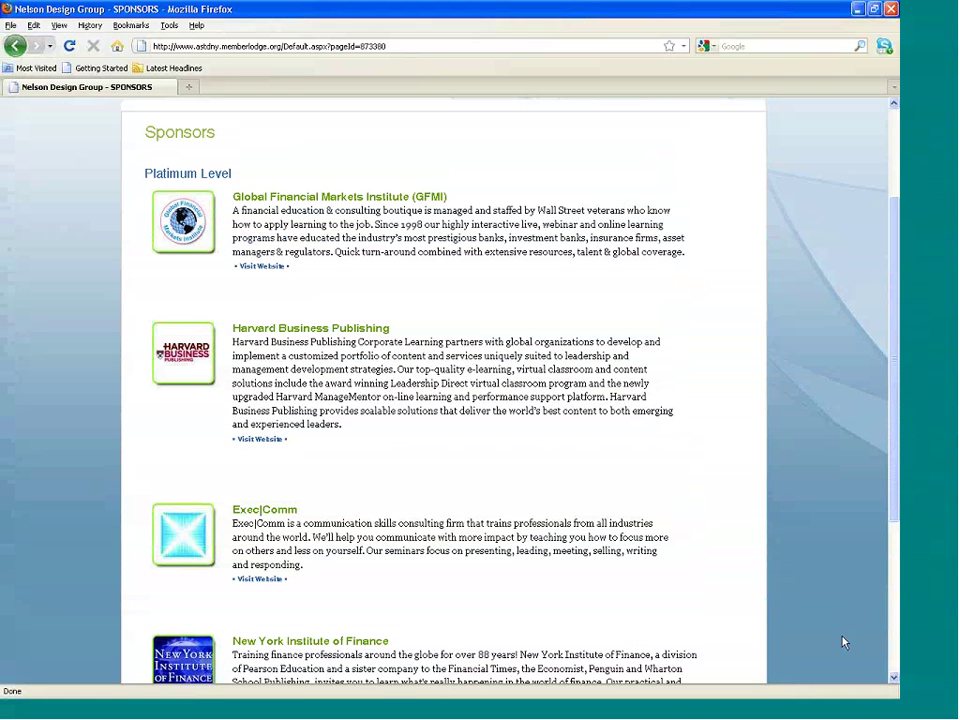
pyautogui.click(896, 452)
pyautogui.scroll(3, 896, 452)
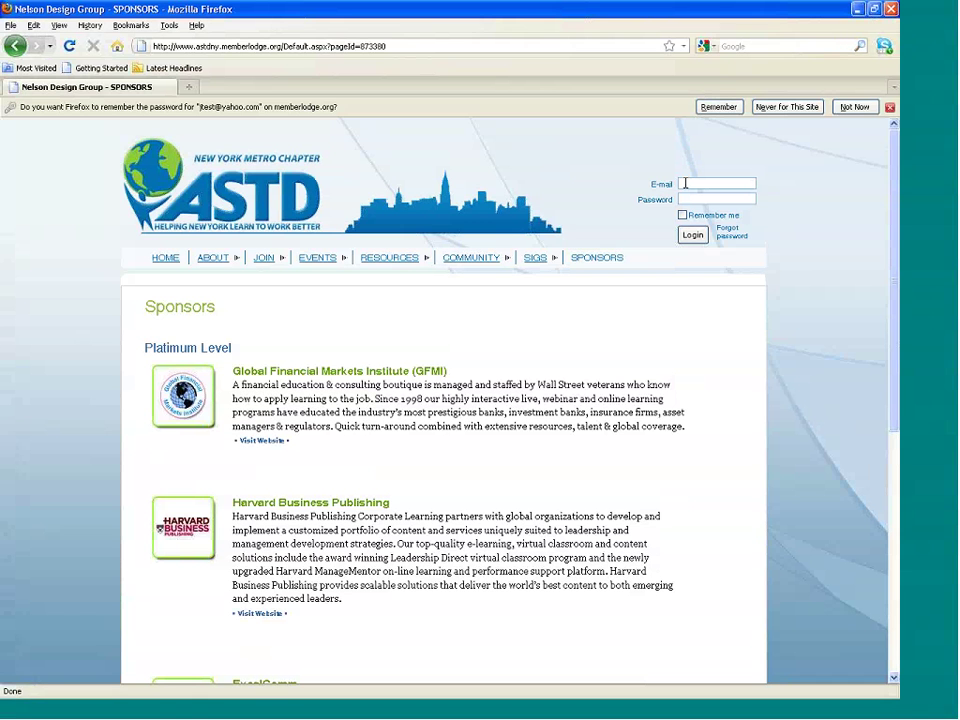
# Log in with the member account's e-mail address and password.
pyautogui.click(685, 183)
pyautogui.press('Tab')
pyautogui.write('*********')
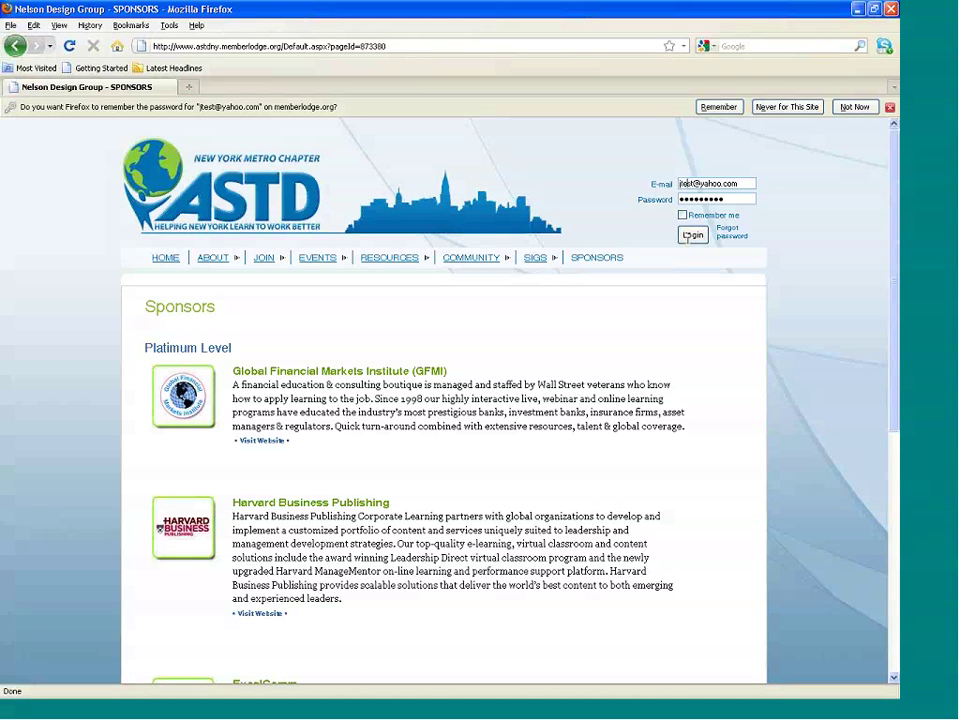
pyautogui.click(692, 235)
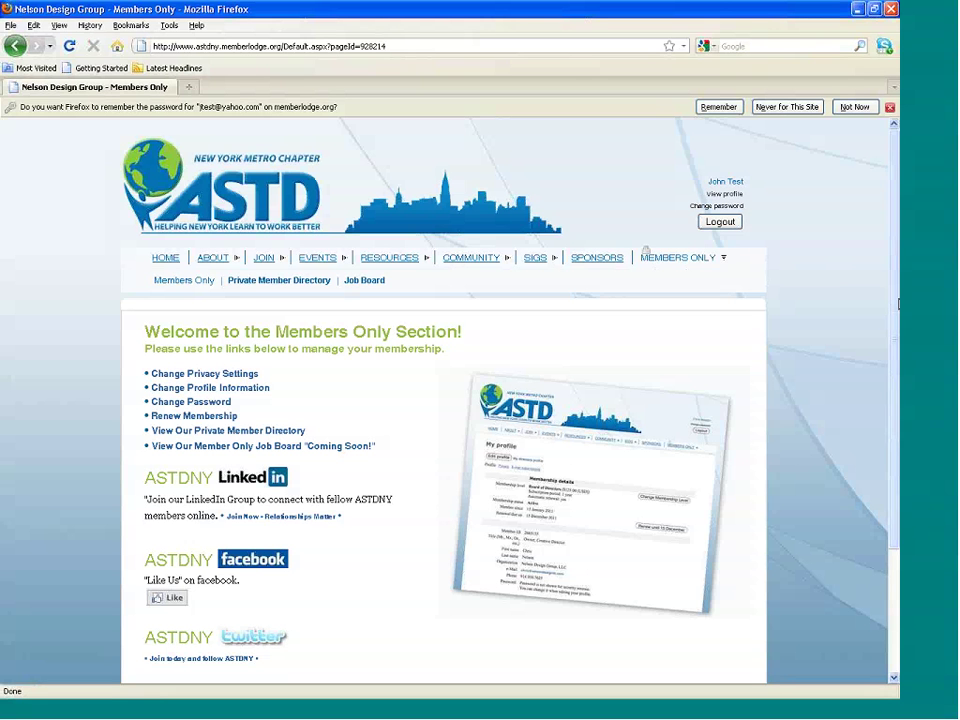
# Go from the Members Only page to the Private Member Directory listing 298 members.
pyautogui.moveTo(895, 348); pyautogui.dragTo(895, 405)
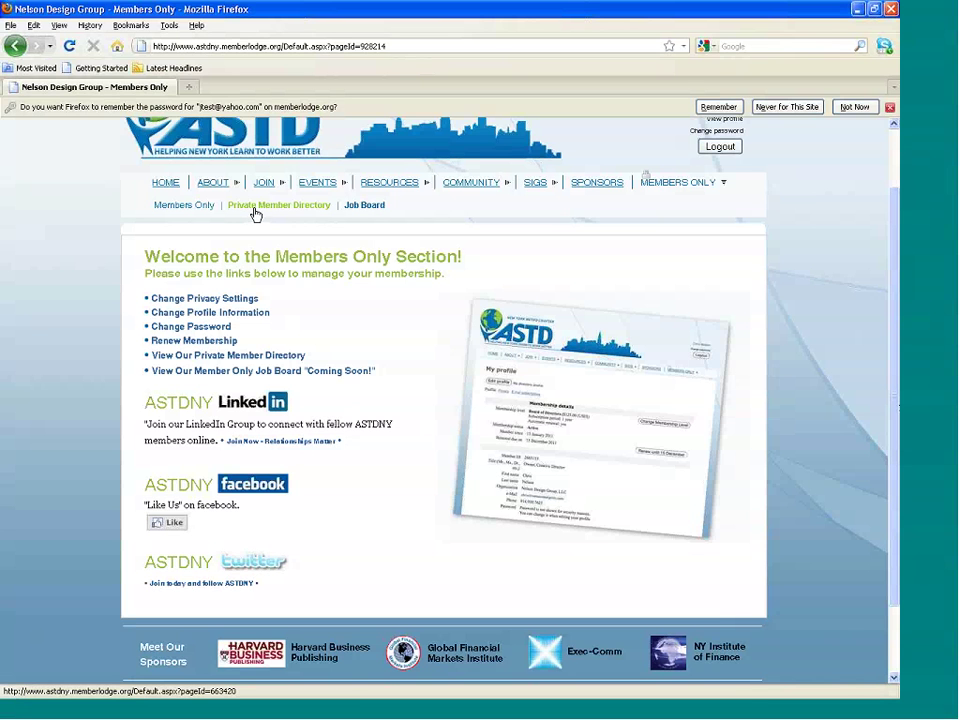
pyautogui.click(308, 212)
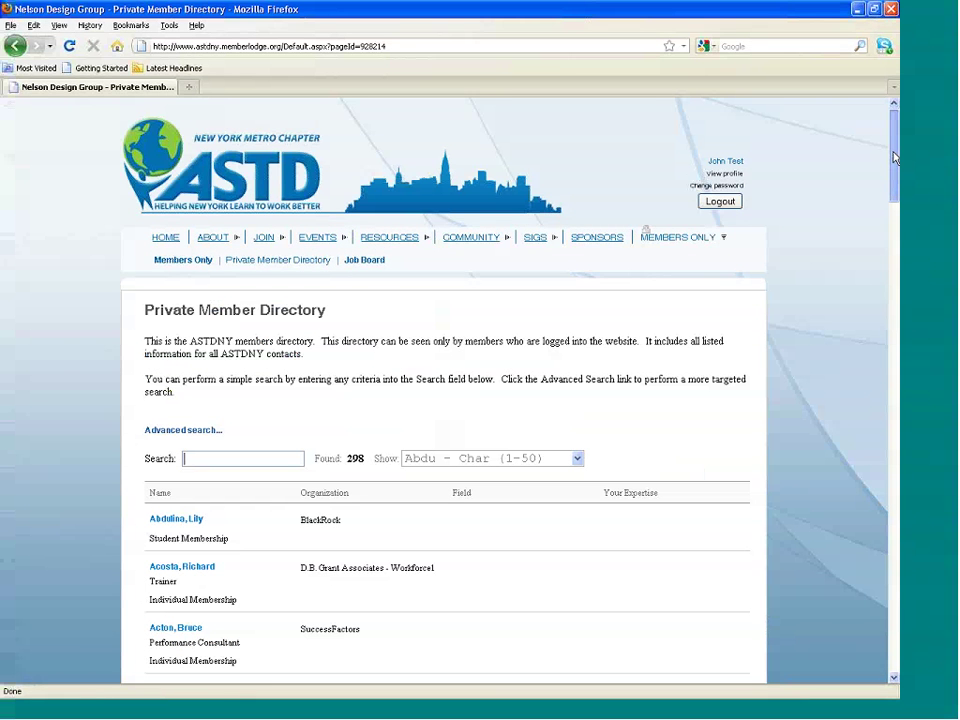
# Search the directory by the member's surname and open the single matching profile.
pyautogui.scroll(-1, 895, 157)
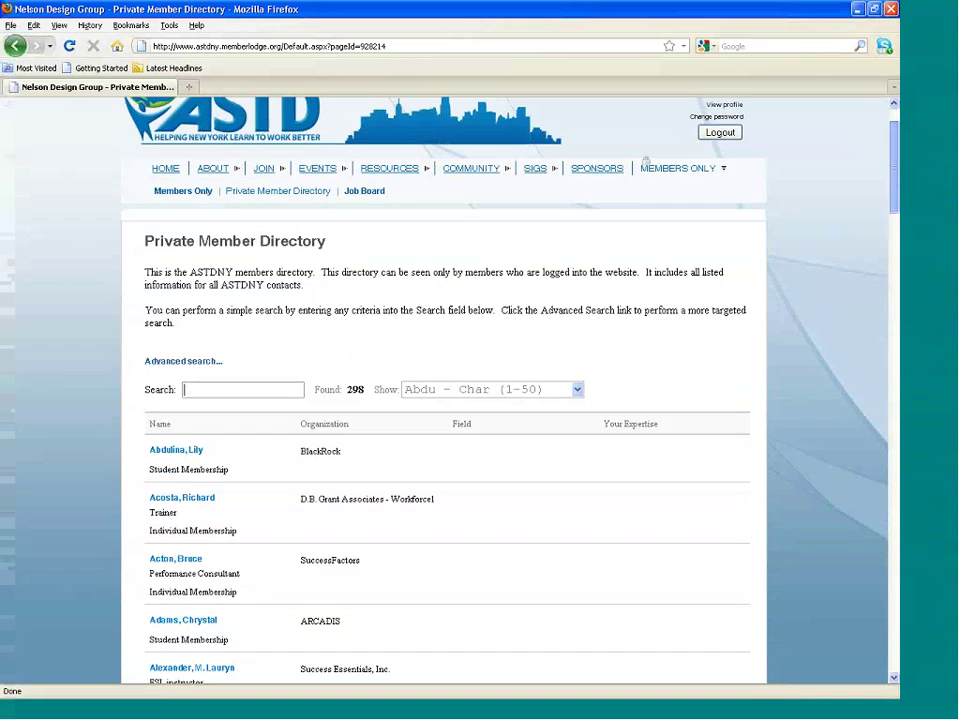
pyautogui.scroll(-1, 893, 180)
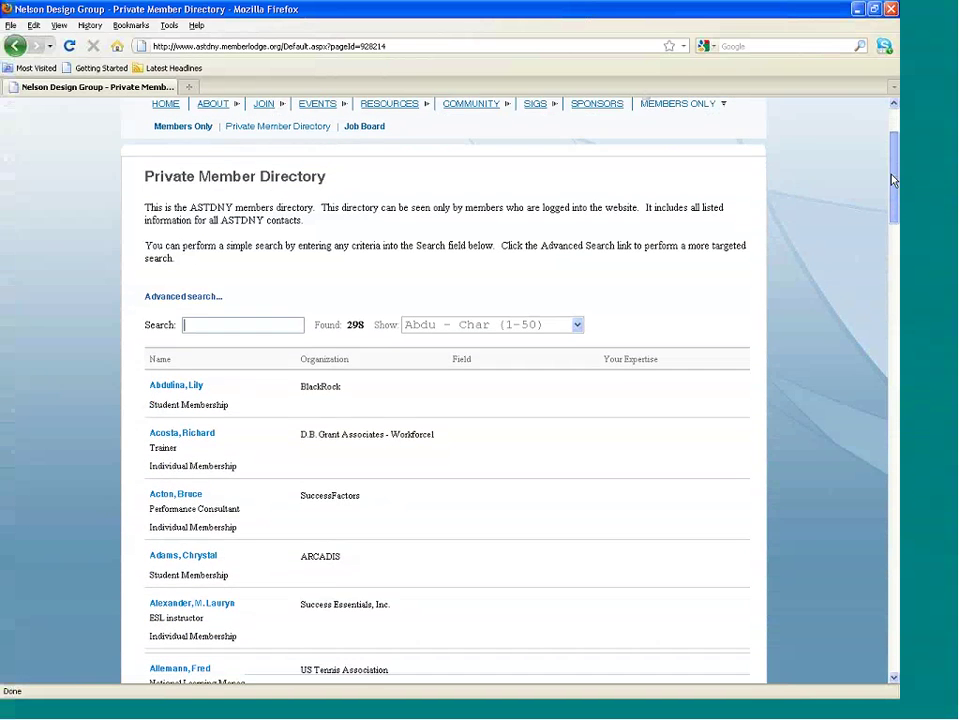
pyautogui.moveTo(893, 180); pyautogui.dragTo(893, 191)
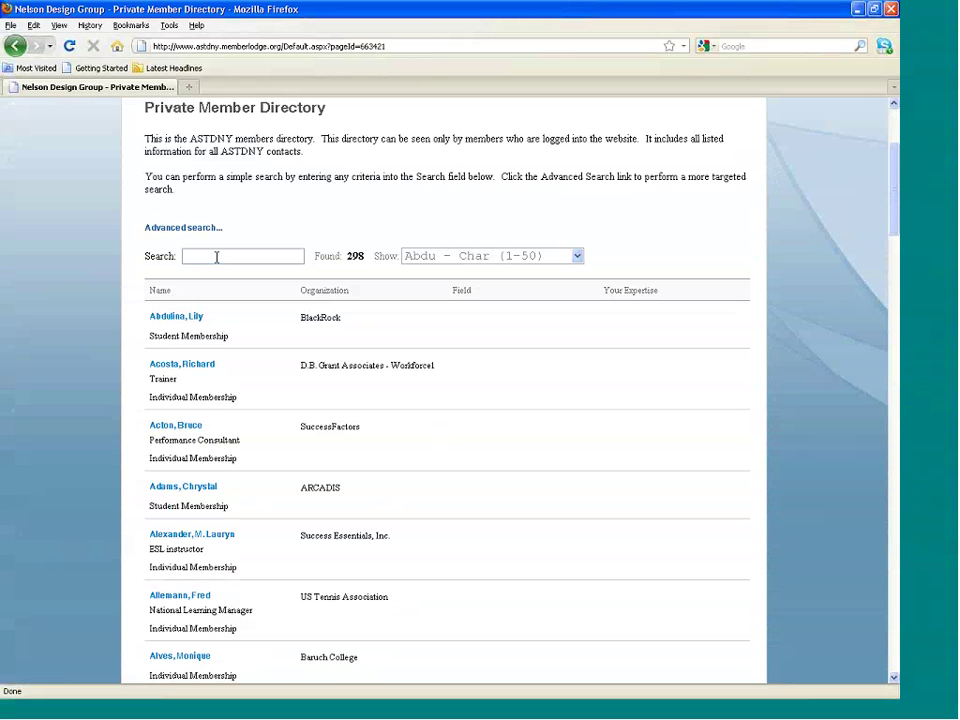
pyautogui.click(216, 257)
pyautogui.write('attinger')
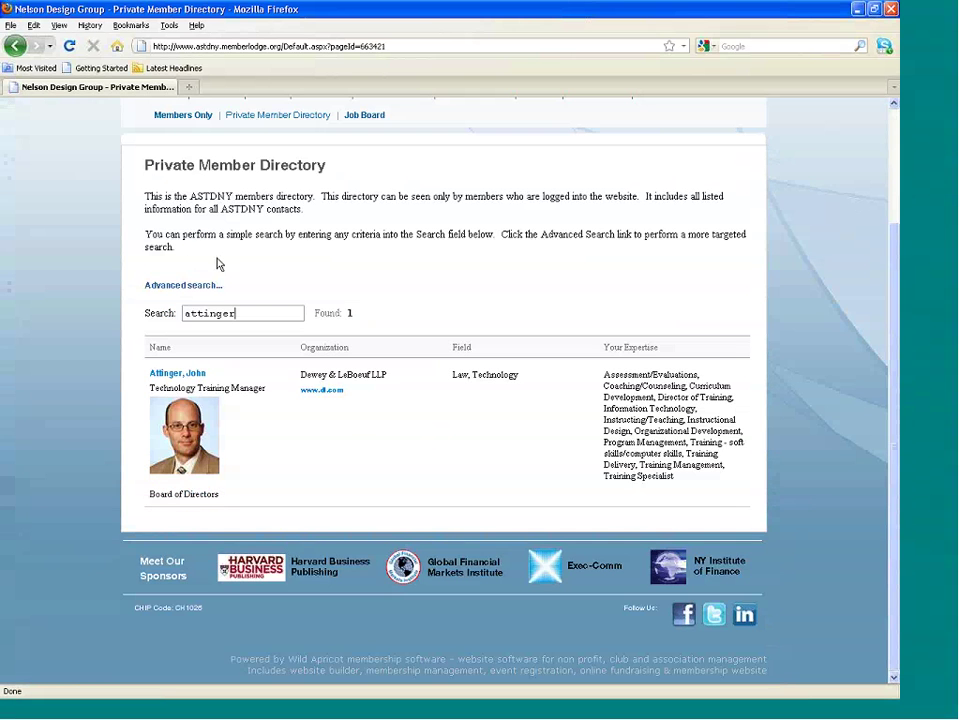
pyautogui.click(192, 373)
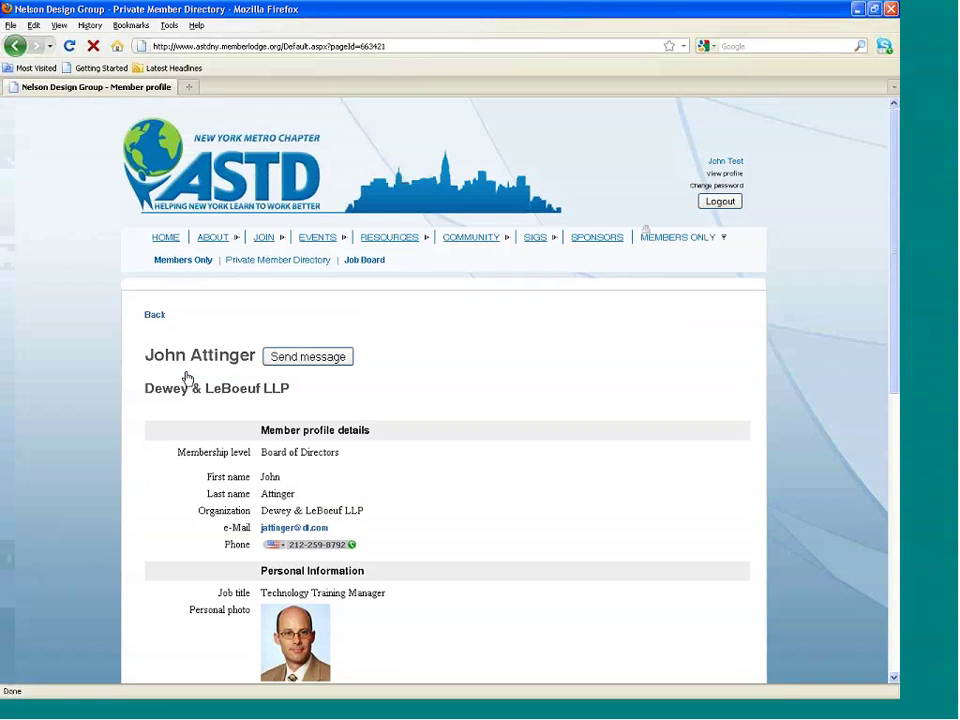
pyautogui.moveTo(896, 264)
pyautogui.mouseDown()
pyautogui.moveTo(896, 516)
pyautogui.moveTo(898, 263)
pyautogui.mouseUp()
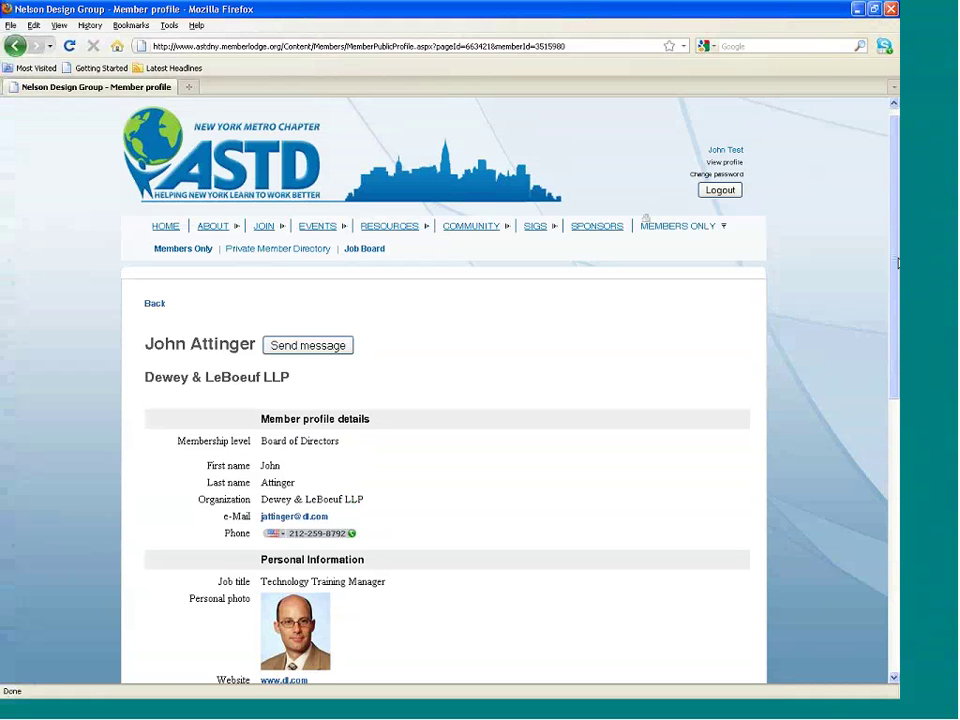
# Review your own profile's membership details, then display its privacy settings.
pyautogui.click(730, 169)
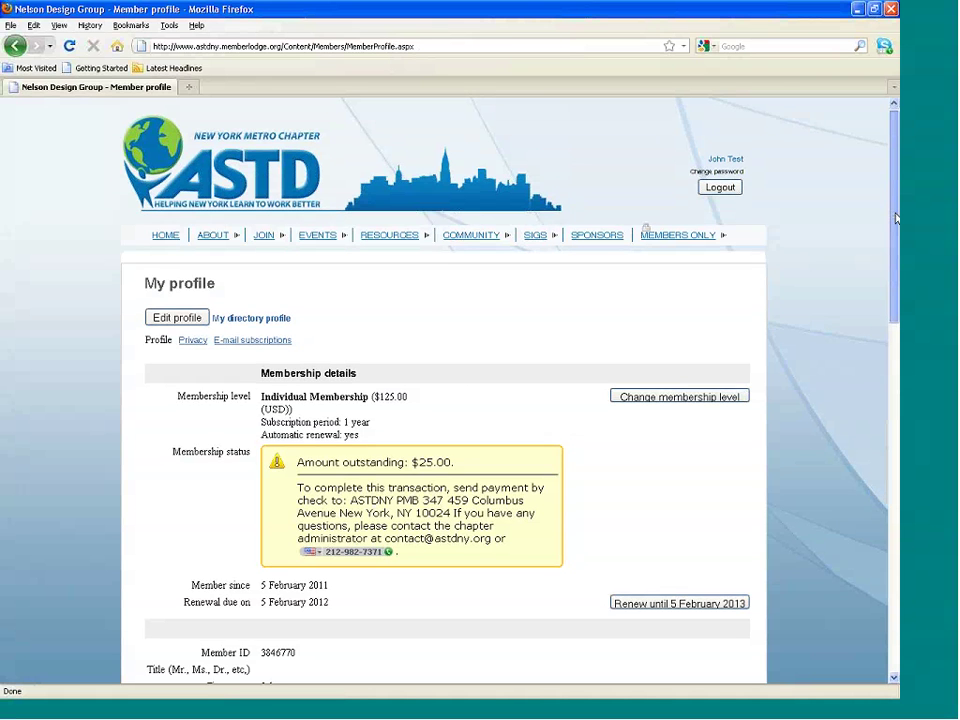
pyautogui.scroll(-2, 893, 250)
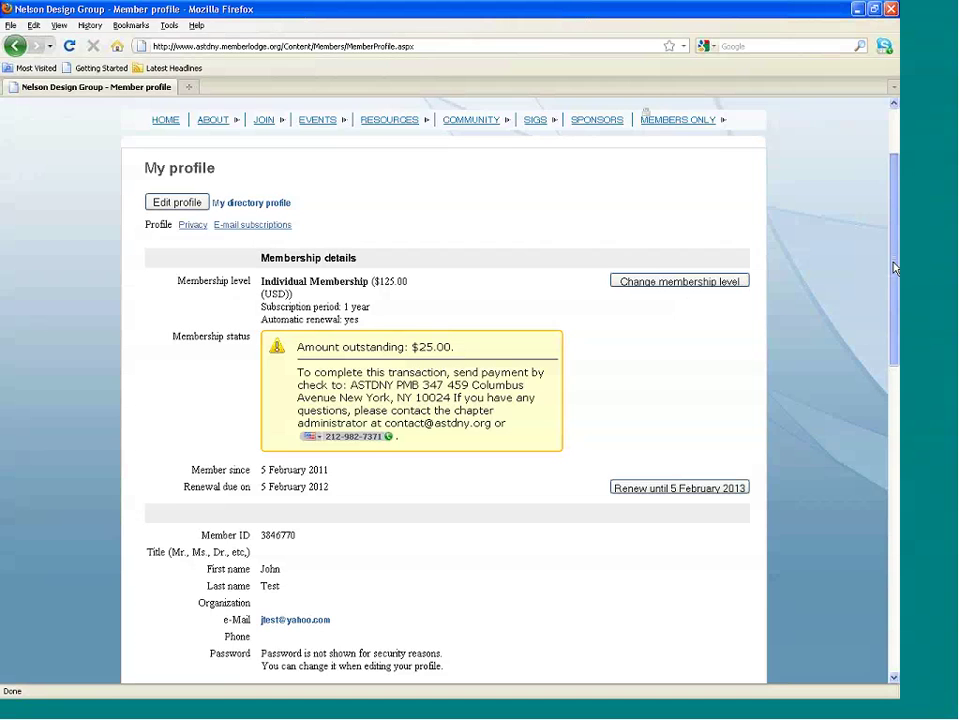
pyautogui.scroll(-3, 893, 325)
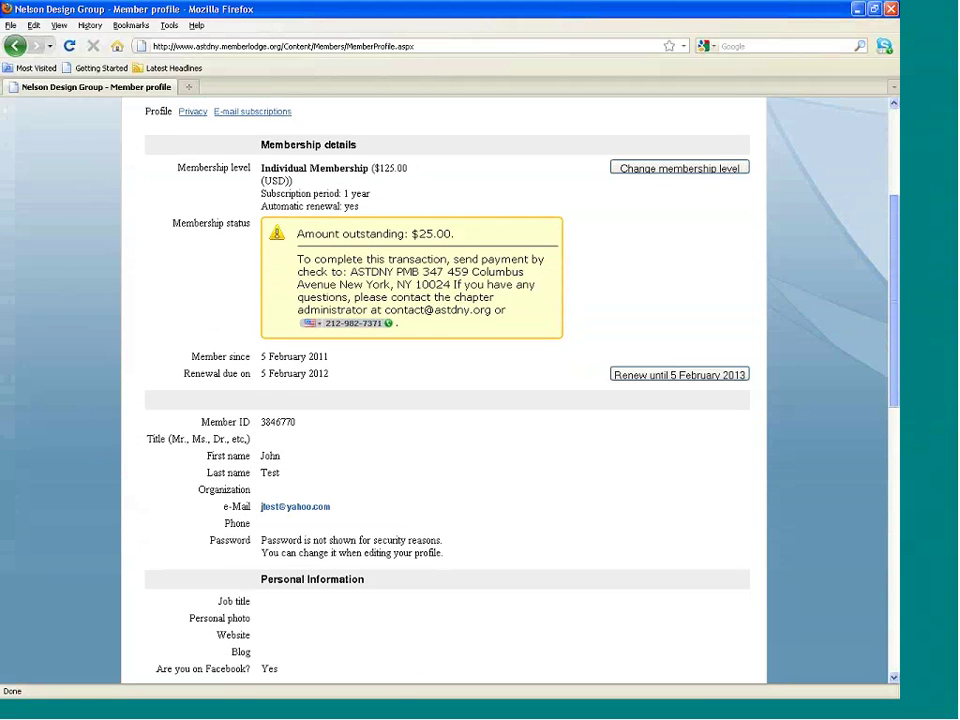
pyautogui.moveTo(893, 325); pyautogui.dragTo(897, 442)
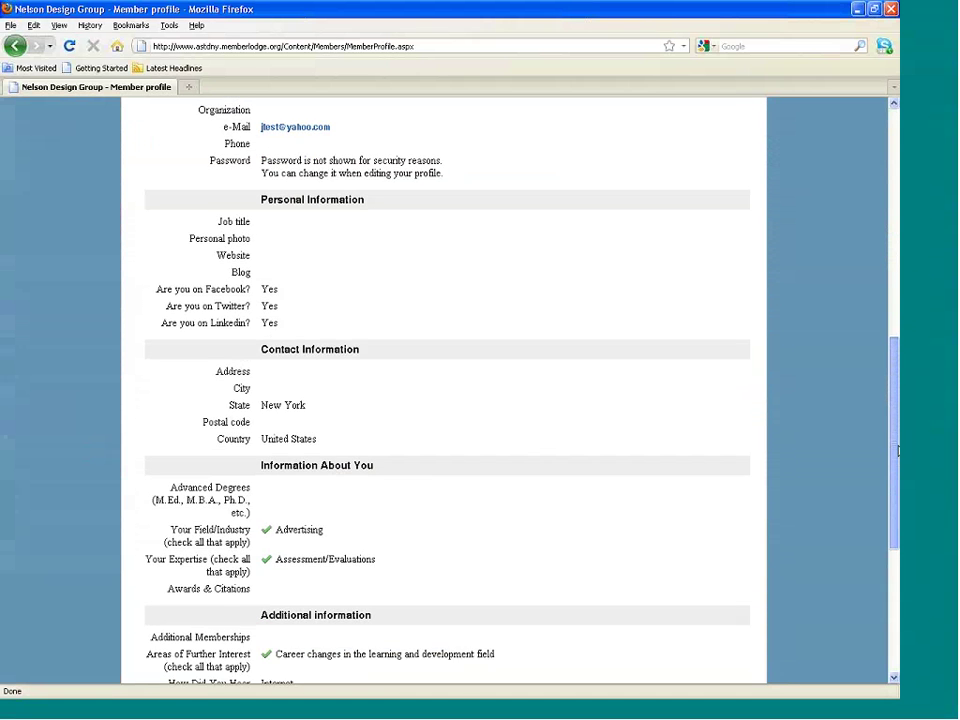
pyautogui.scroll(10, 481, 305)
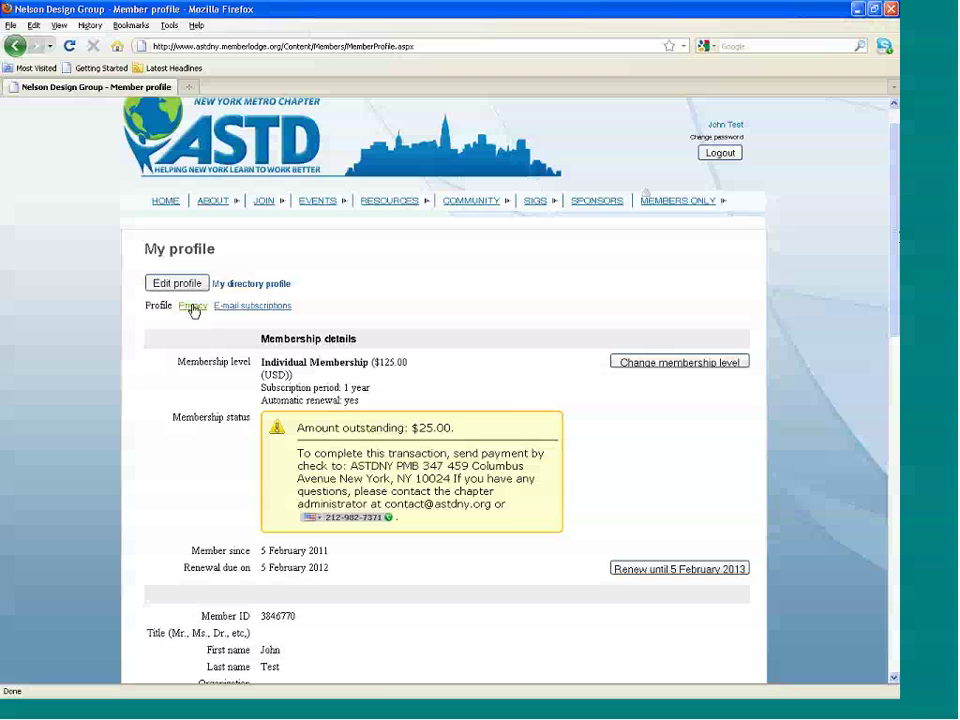
pyautogui.click(193, 307)
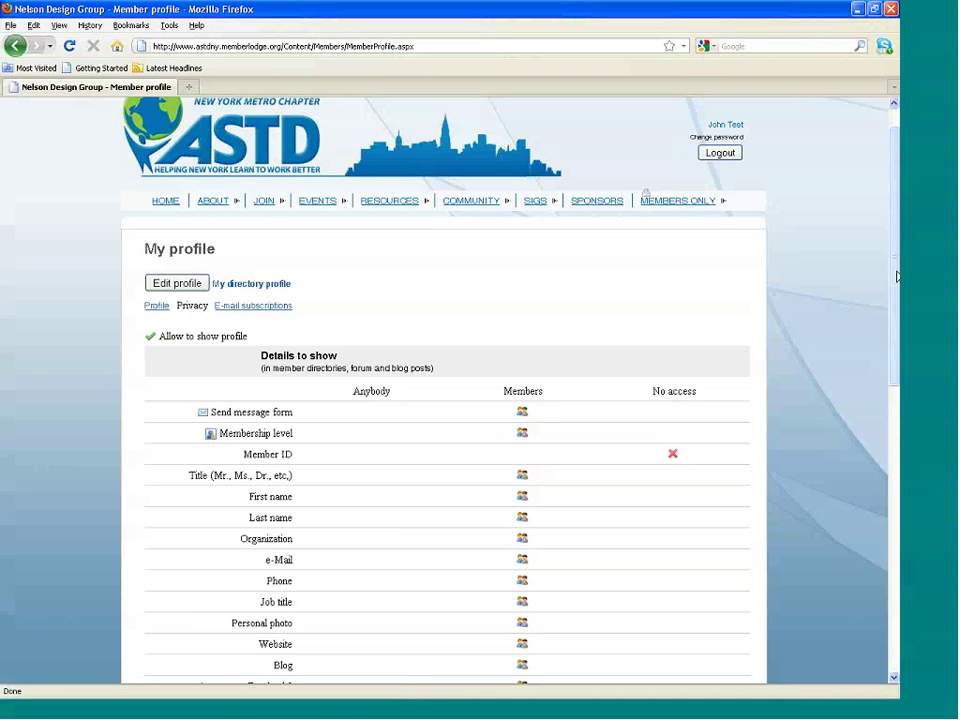
# Switch the privacy table to edit mode with Anybody, Members or No access per field.
pyautogui.scroll(-2, 897, 277)
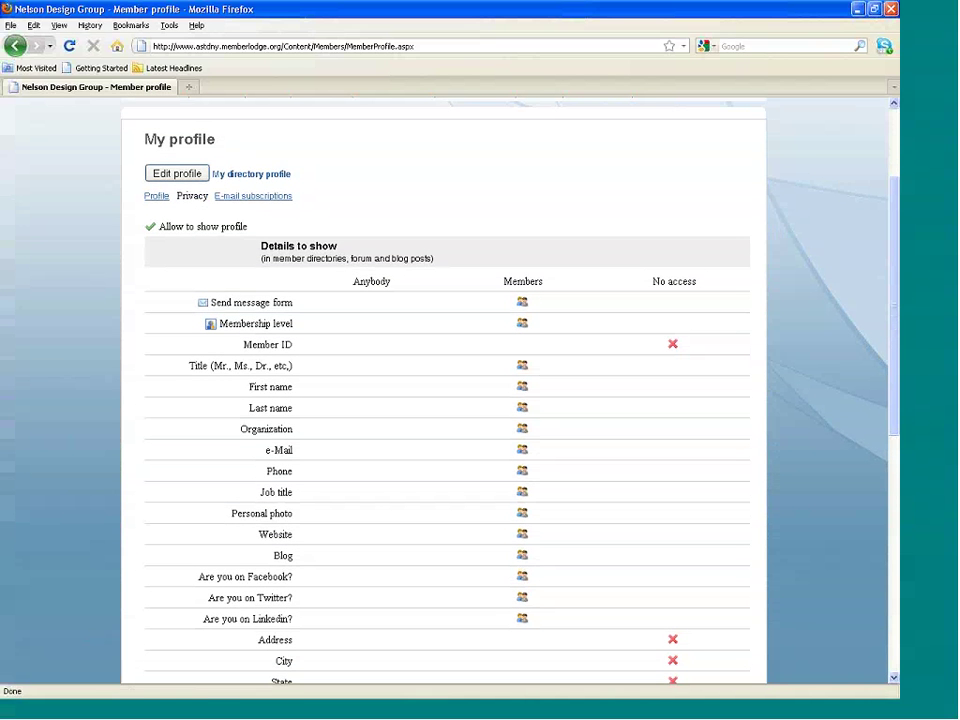
pyautogui.click(172, 176)
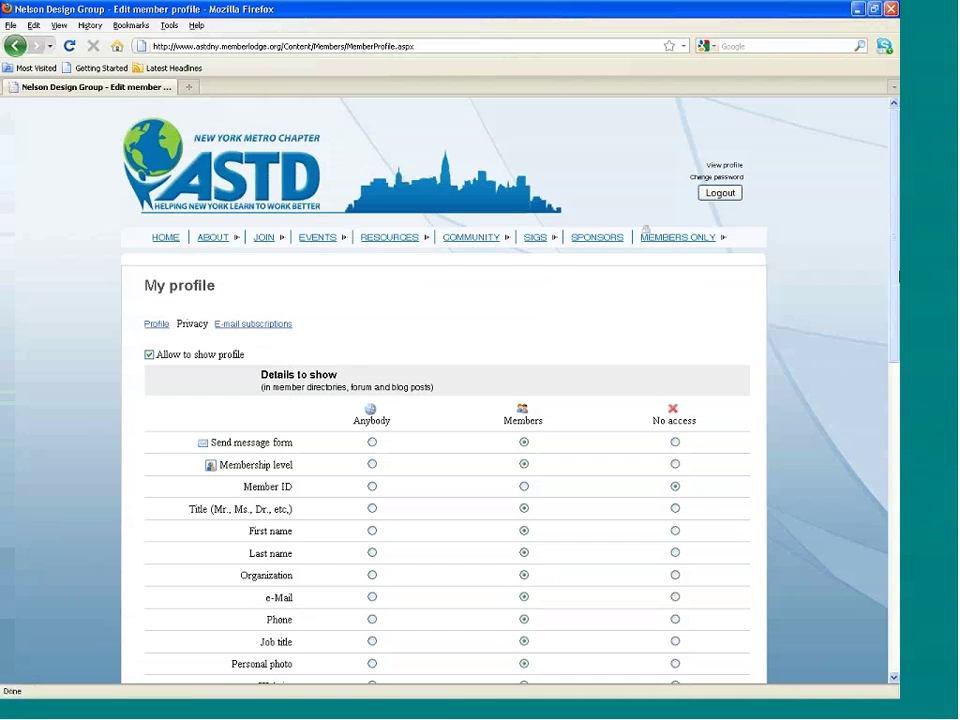
# Save the privacy form, leaving most fields visible to Members and Member ID hidden.
pyautogui.moveTo(897, 275); pyautogui.dragTo(897, 358)
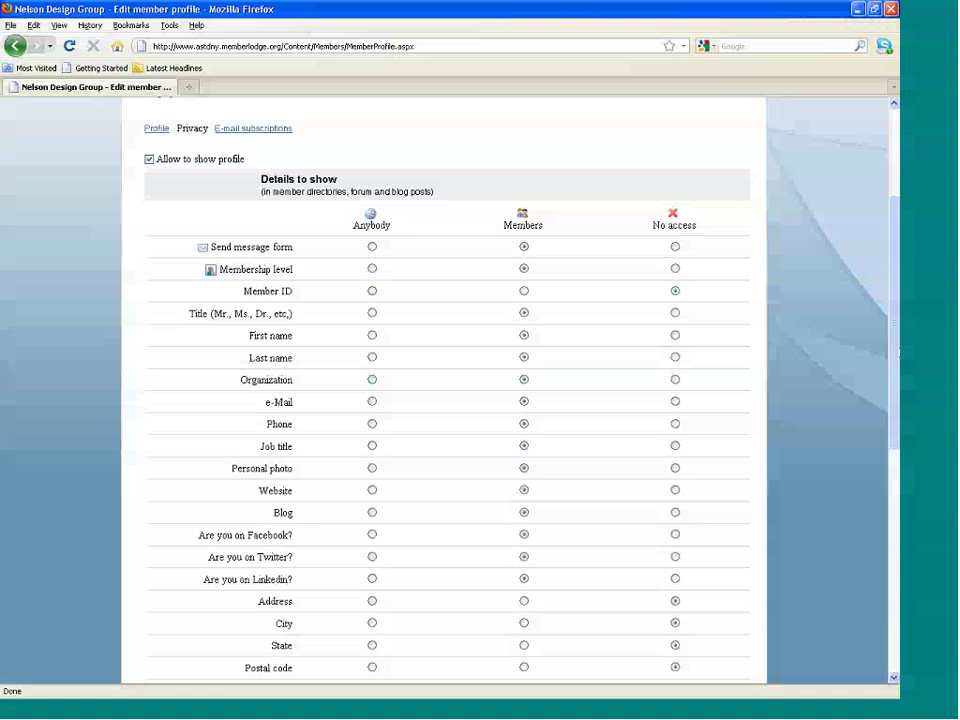
pyautogui.moveTo(891, 408); pyautogui.dragTo(810, 368)
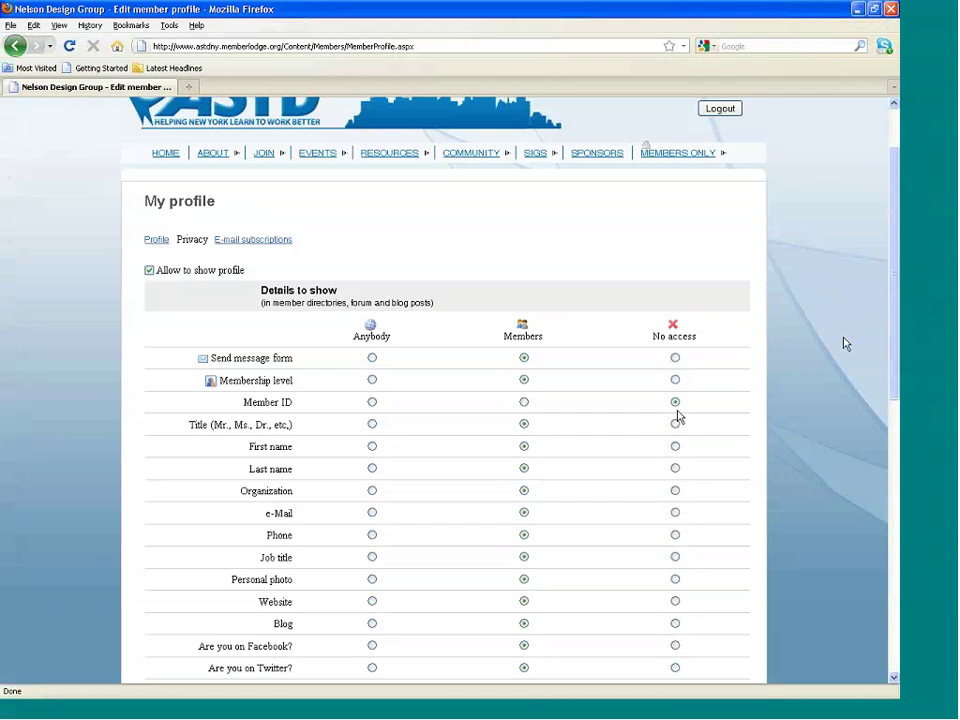
pyautogui.moveTo(892, 330); pyautogui.dragTo(899, 575)
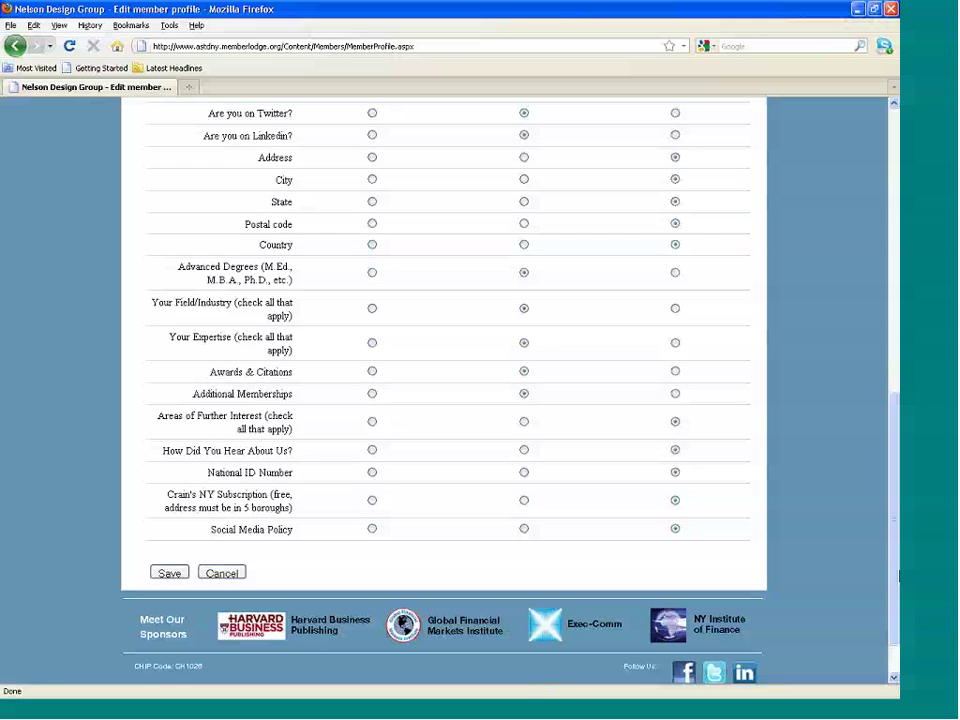
pyautogui.click(168, 573)
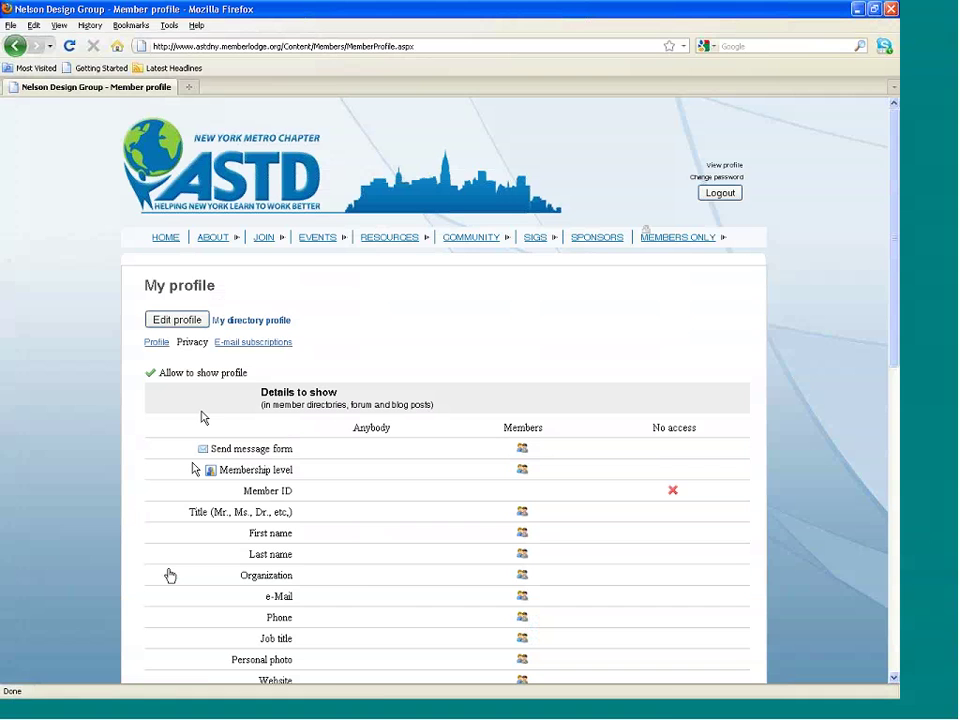
# Show the E-mail subscriptions tab with Event notification and e-Newsletters subscribed.
pyautogui.click(247, 346)
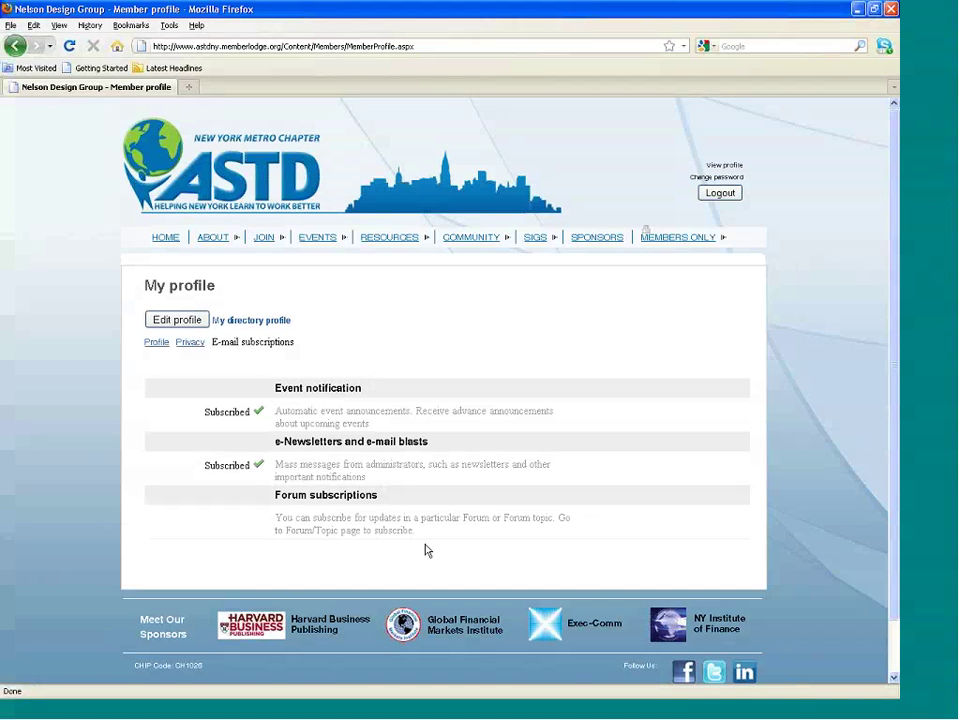
pyautogui.click(168, 321)
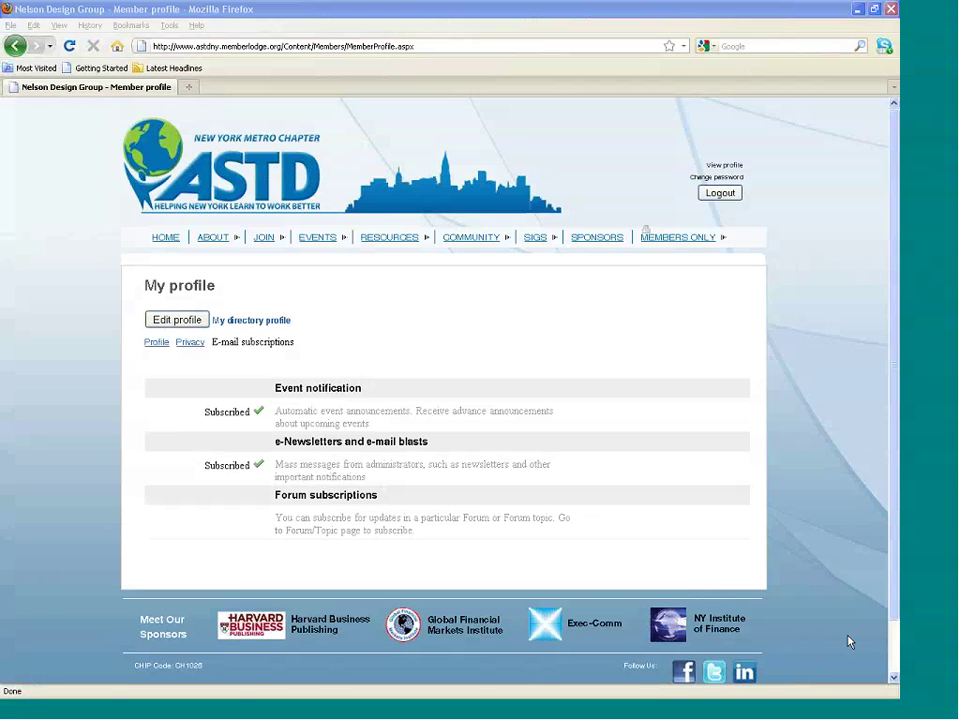
# Reopen the Private Member Directory from MEMBERS ONLY and search for the member's surname.
pyautogui.moveTo(676, 245)
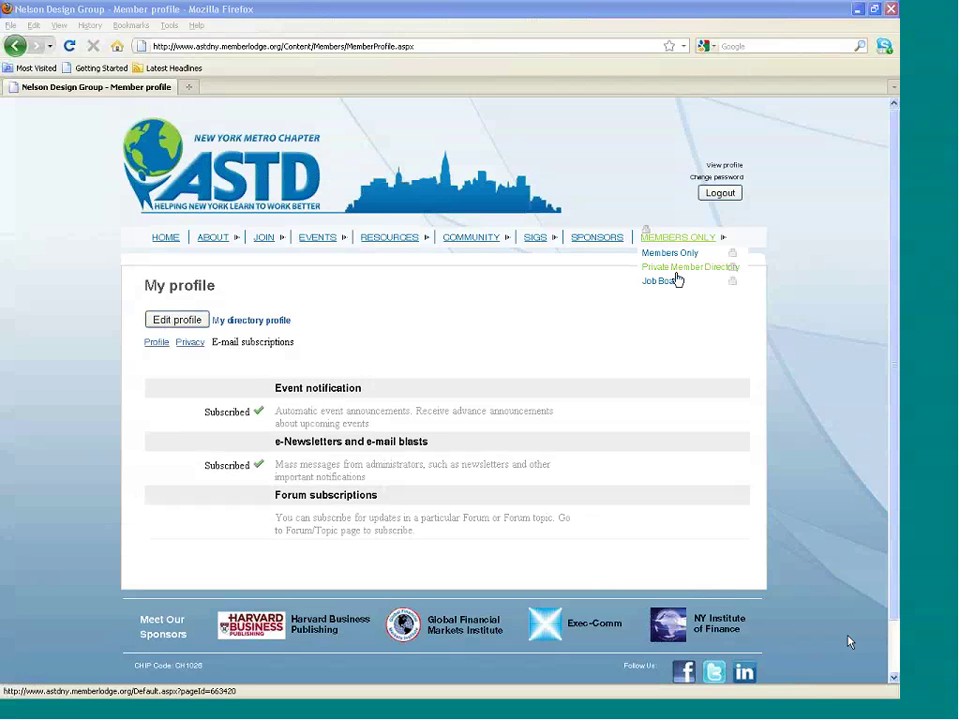
pyautogui.click(676, 271)
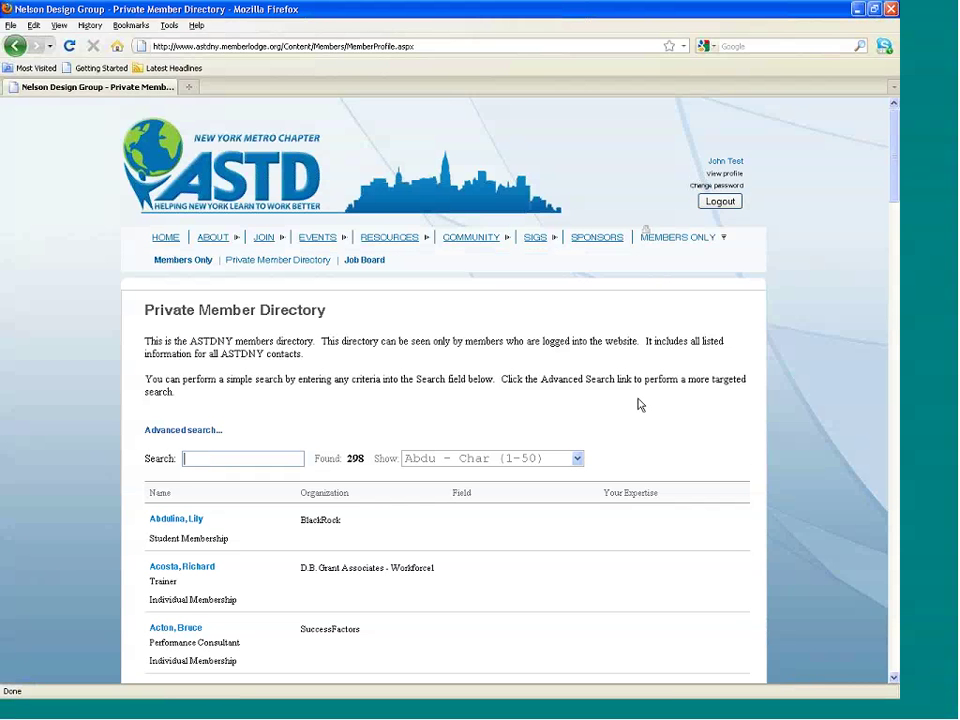
pyautogui.click(216, 458)
pyautogui.write('at')
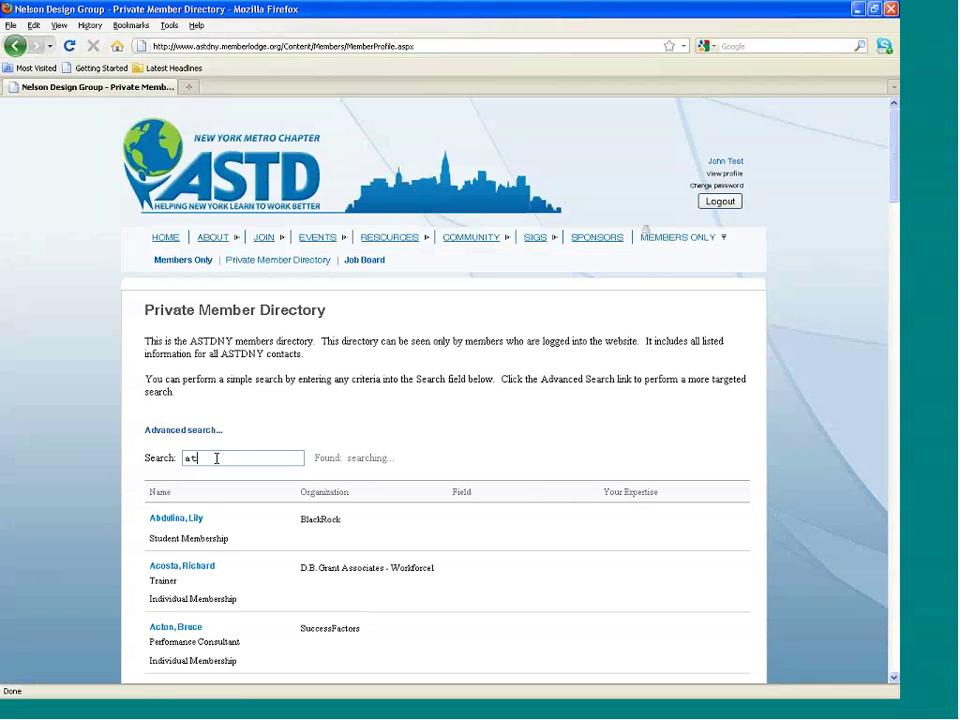
pyautogui.write('tinger')
# View the matching member's profile, return to the directory, and bring up advanced search.
pyautogui.click(190, 519)
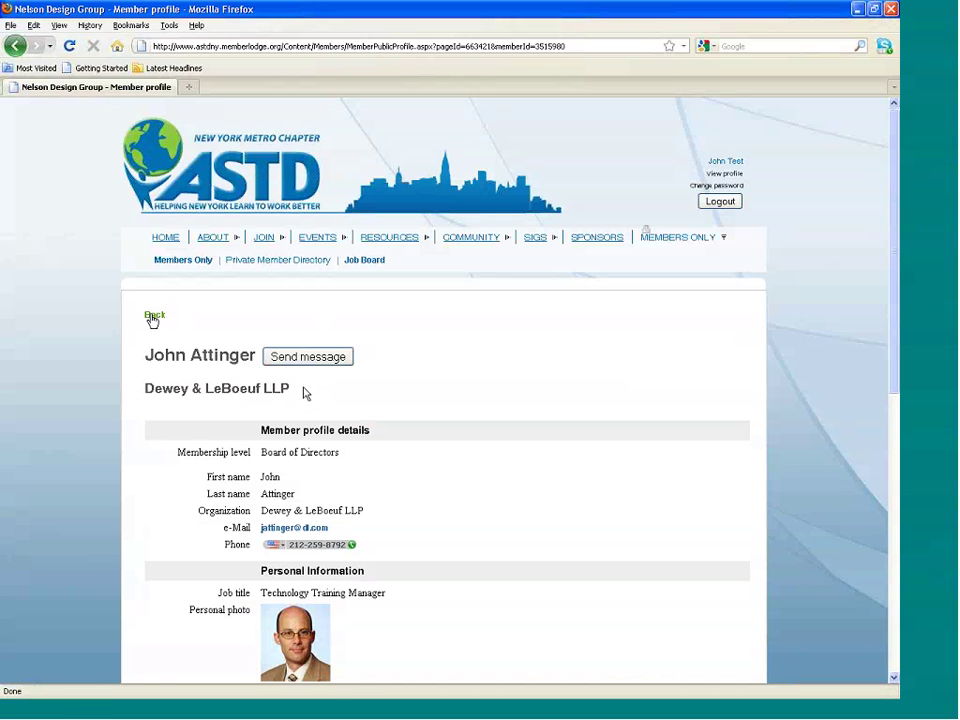
pyautogui.click(153, 316)
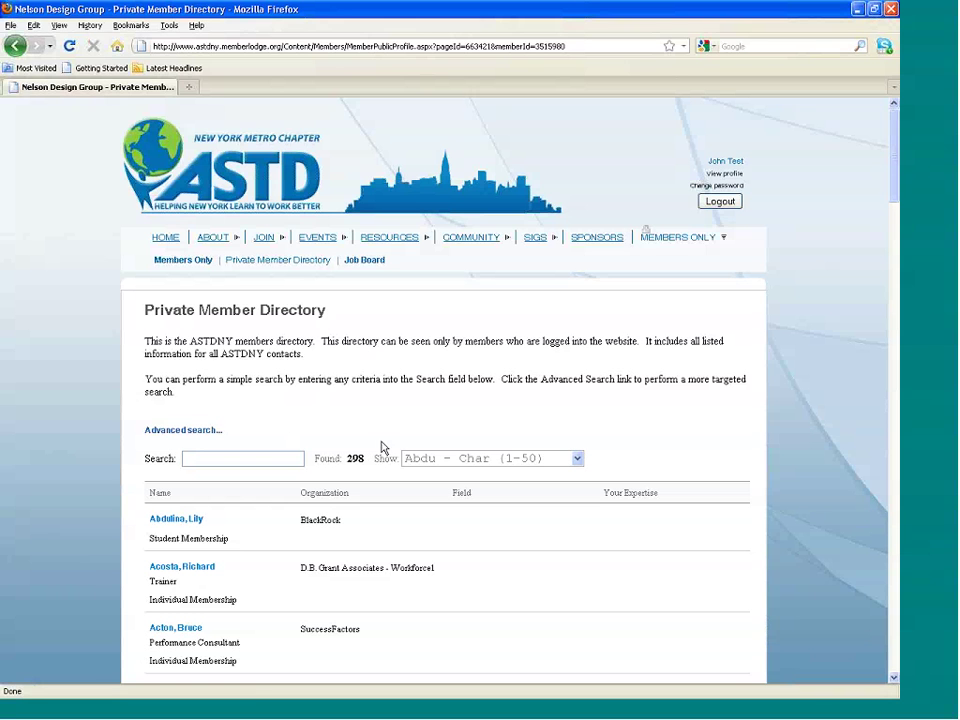
pyautogui.click(194, 431)
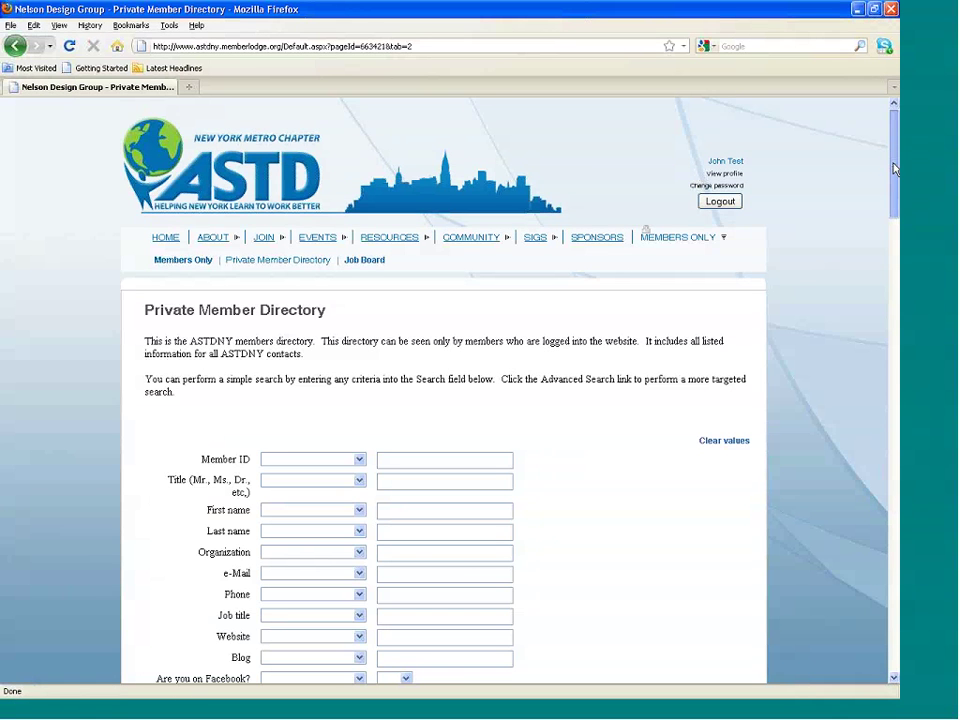
# Add Energy to the field filter alongside Advertising, keeping Any of selected matching.
pyautogui.moveTo(895, 170); pyautogui.dragTo(896, 218)
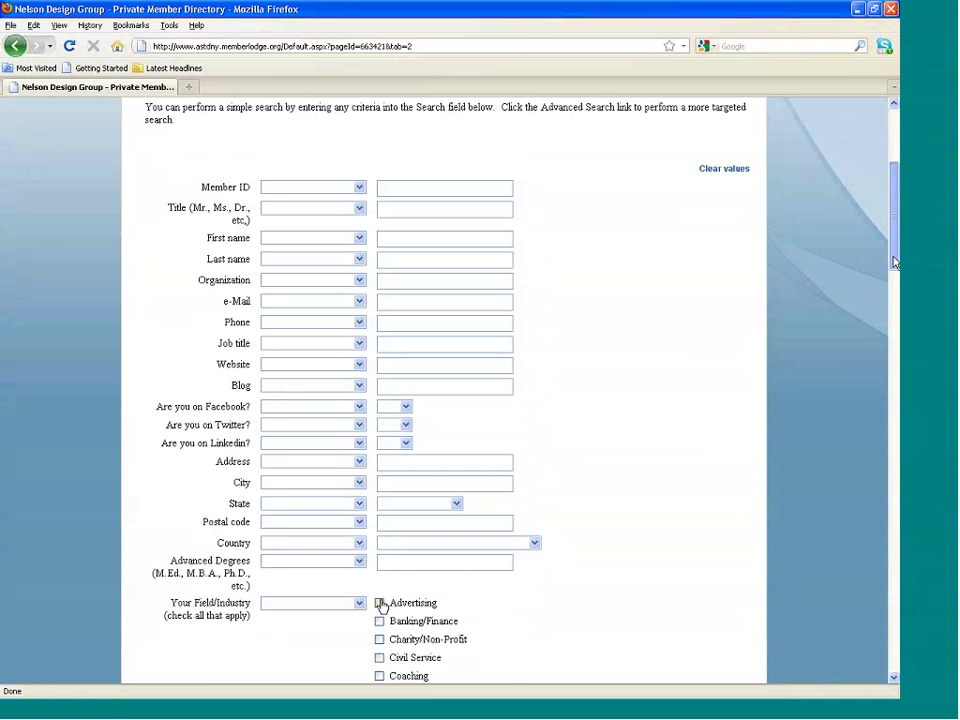
pyautogui.moveTo(895, 262); pyautogui.dragTo(894, 311)
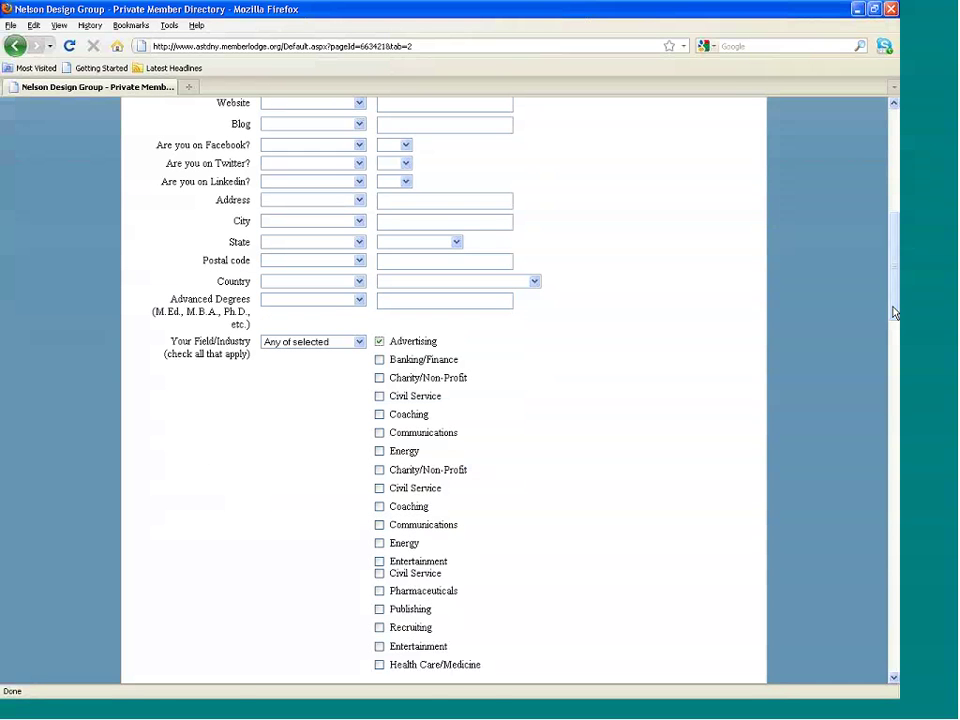
pyautogui.click(379, 451)
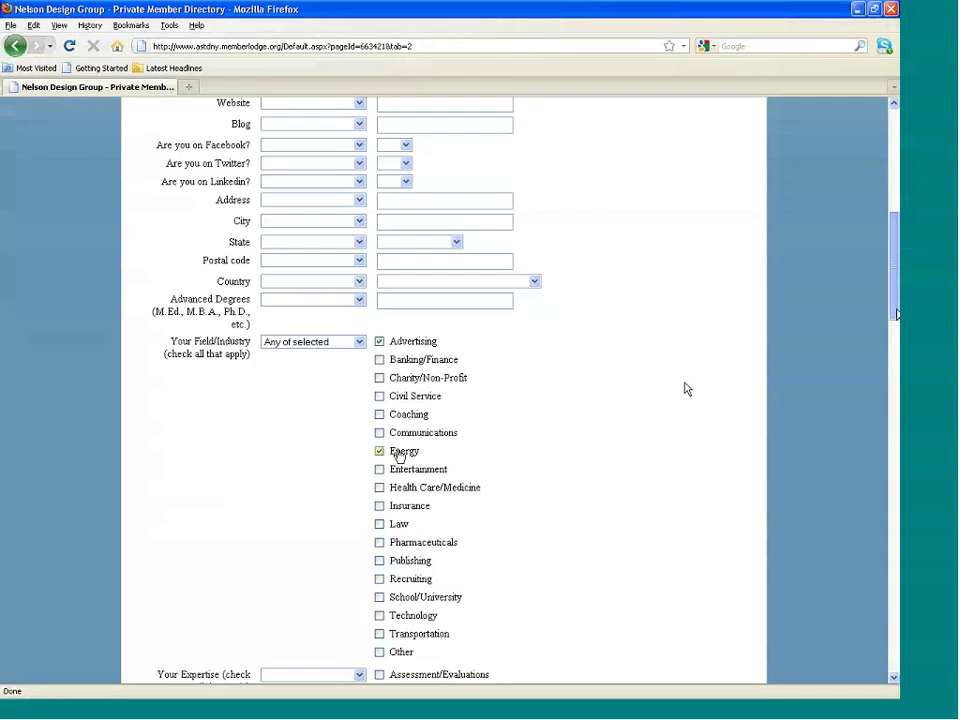
pyautogui.moveTo(897, 313); pyautogui.dragTo(897, 350)
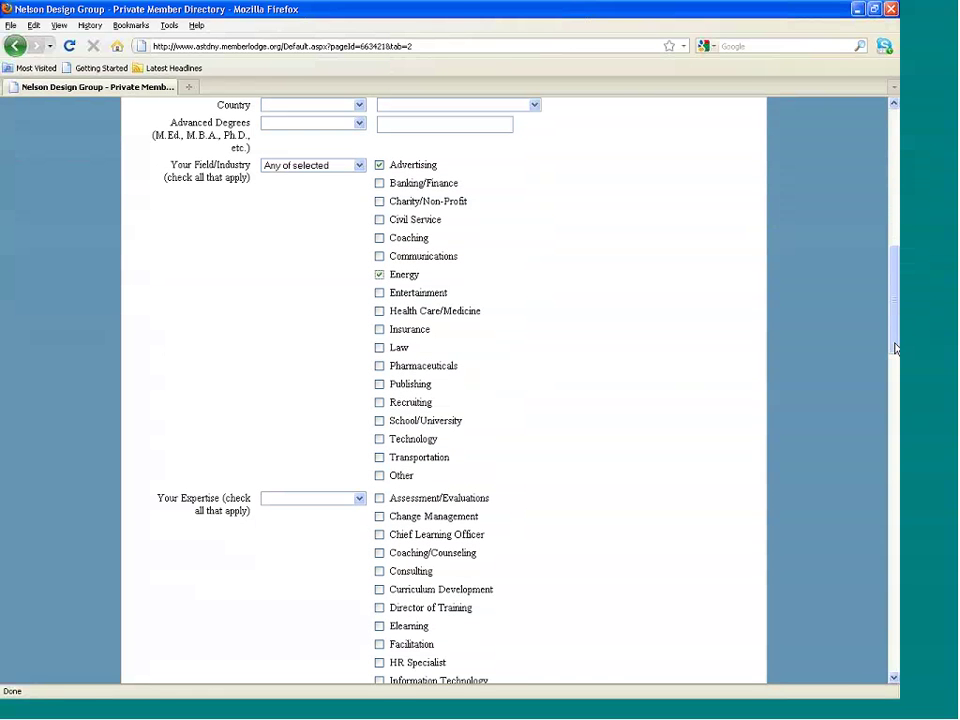
pyautogui.click(358, 167)
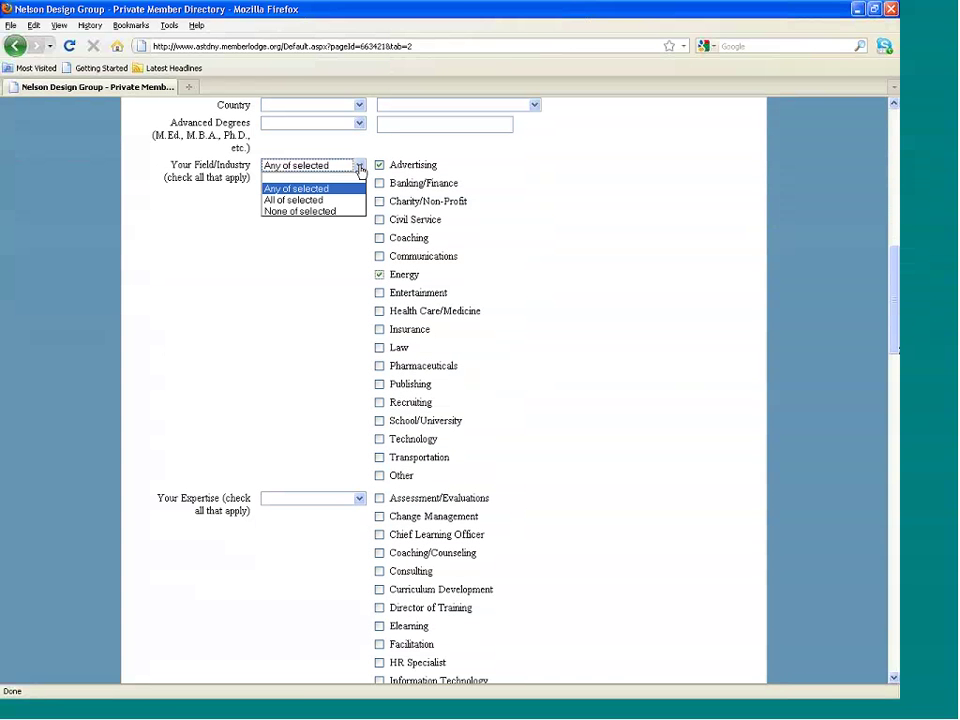
pyautogui.click(359, 168)
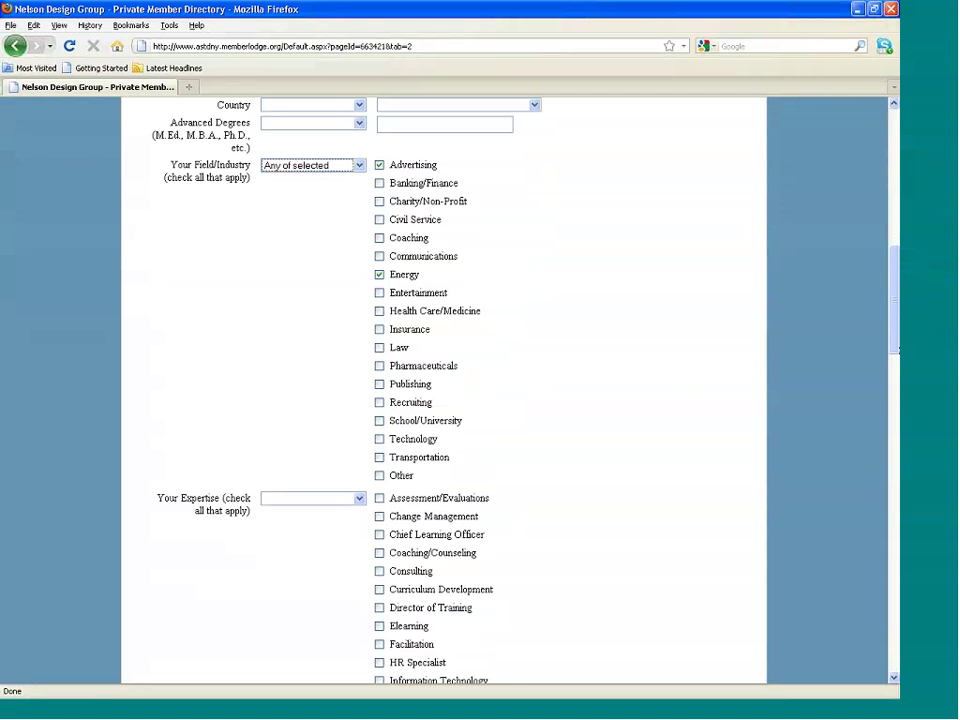
# Set Expertise to Any of selected with Director of Training and Training Specialist.
pyautogui.click(360, 500)
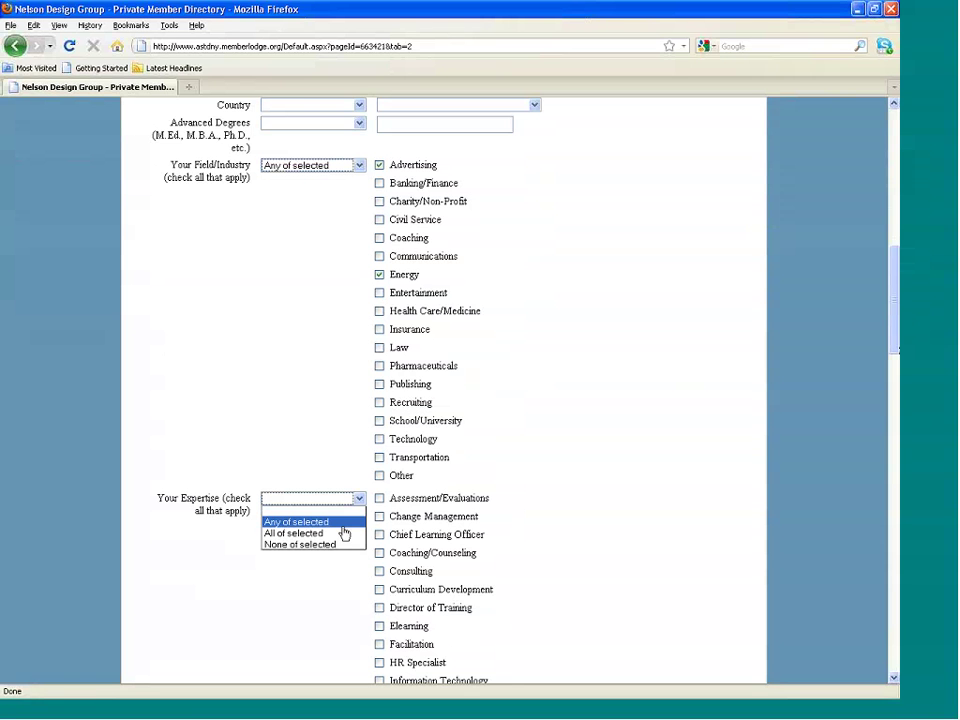
pyautogui.click(342, 528)
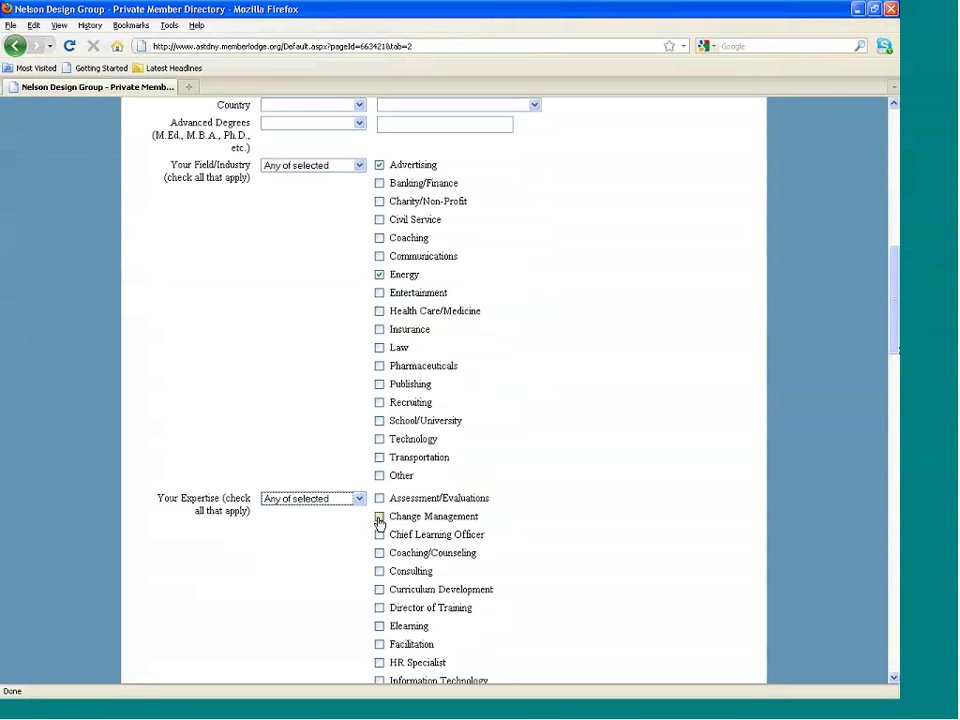
pyautogui.click(379, 607)
pyautogui.moveTo(896, 358); pyautogui.dragTo(897, 210)
pyautogui.click(379, 526)
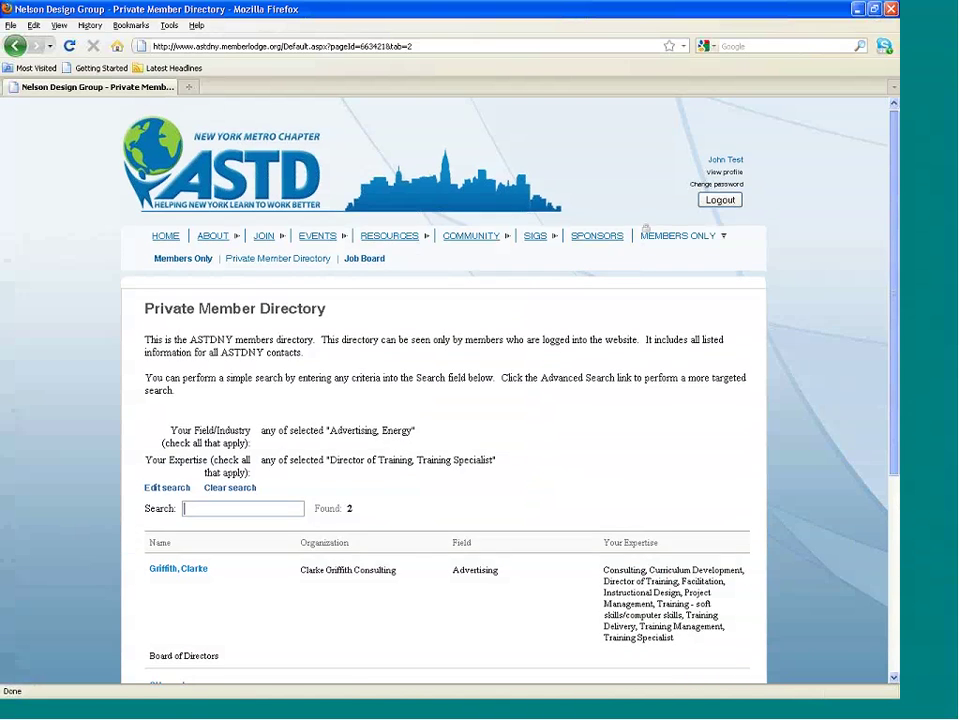
# View the second search result's member profile, then the members-only Job Board, which reads Coming Soon.
pyautogui.scroll(-3, 853, 636)
pyautogui.scroll(-1, 897, 580)
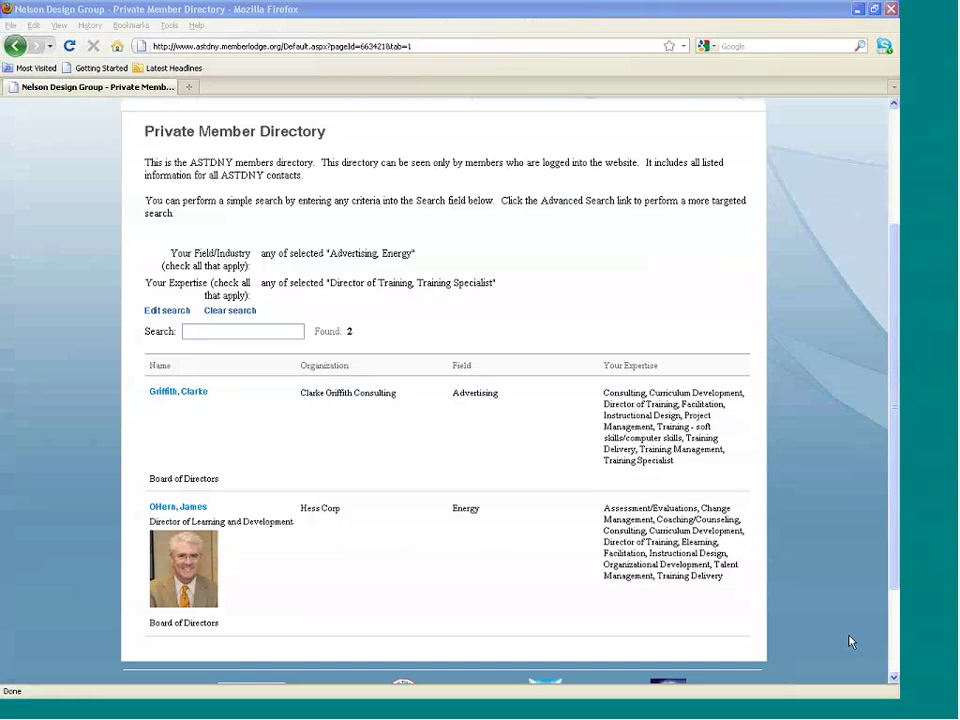
pyautogui.click(220, 596)
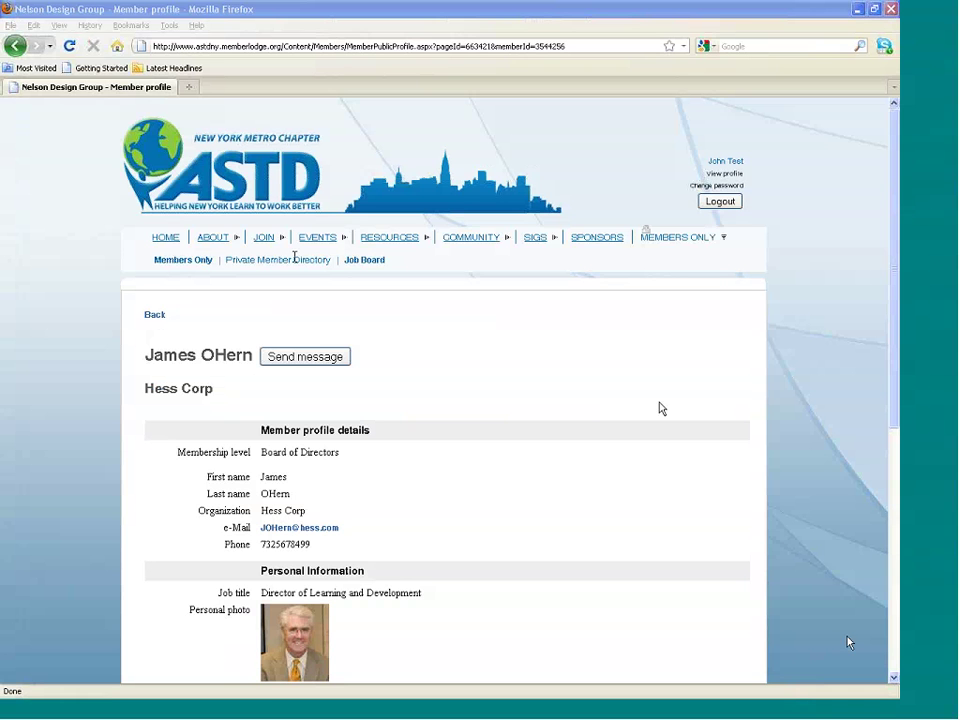
pyautogui.click(364, 259)
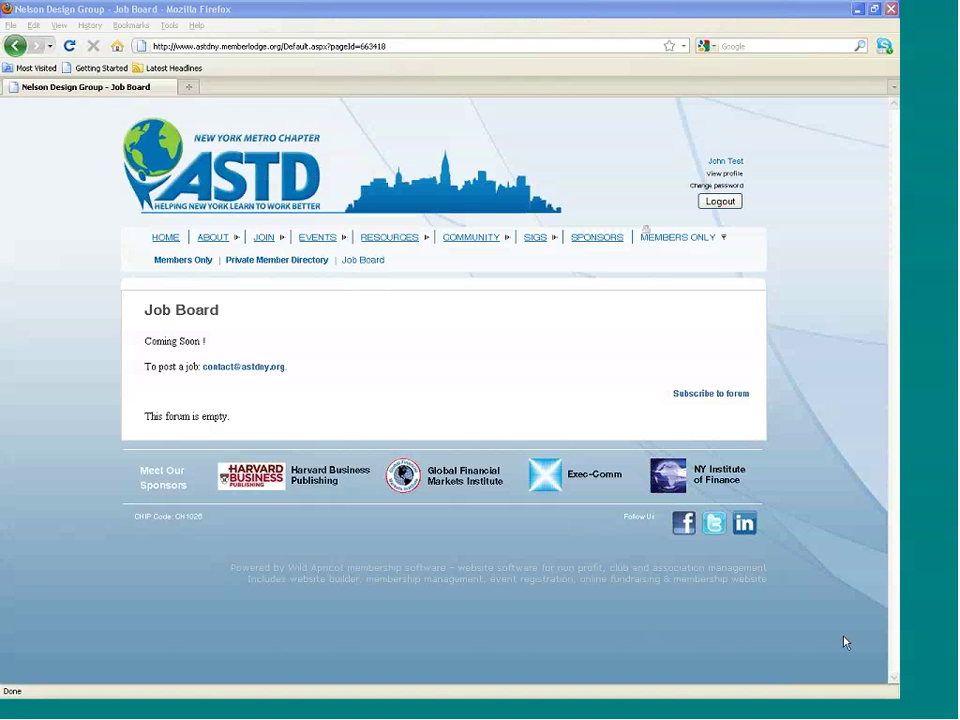
# Go back to the ASTDNY home page via HOME in the top navigation, staying logged in.
pyautogui.click(166, 239)
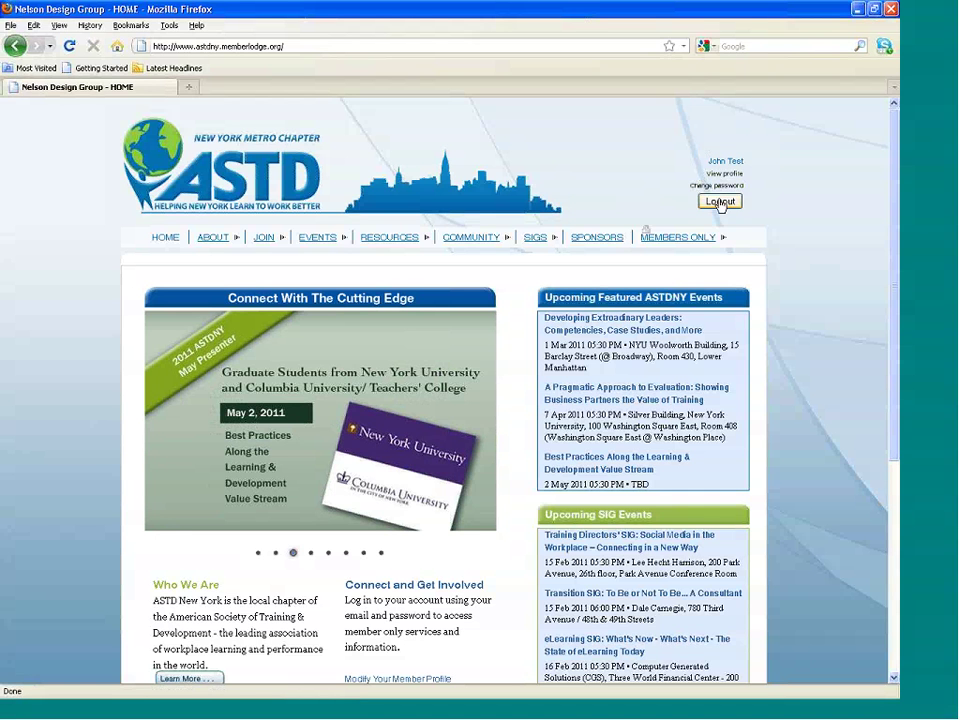
# Log out, view the Reset password page, and return to the logged-out ASTDNY home page.
pyautogui.click(720, 203)
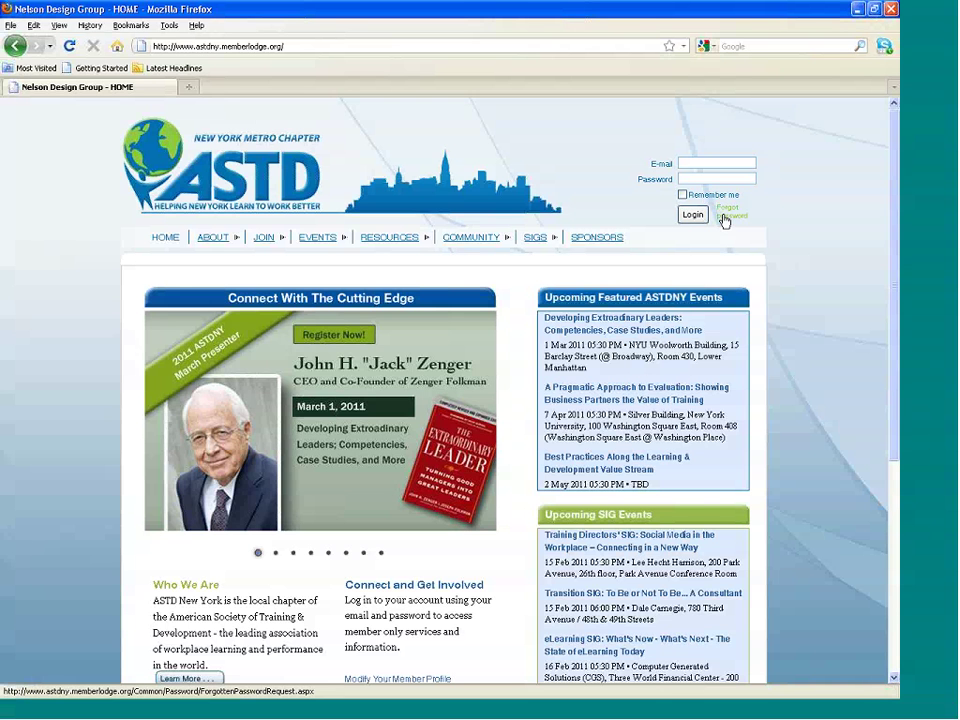
pyautogui.click(726, 216)
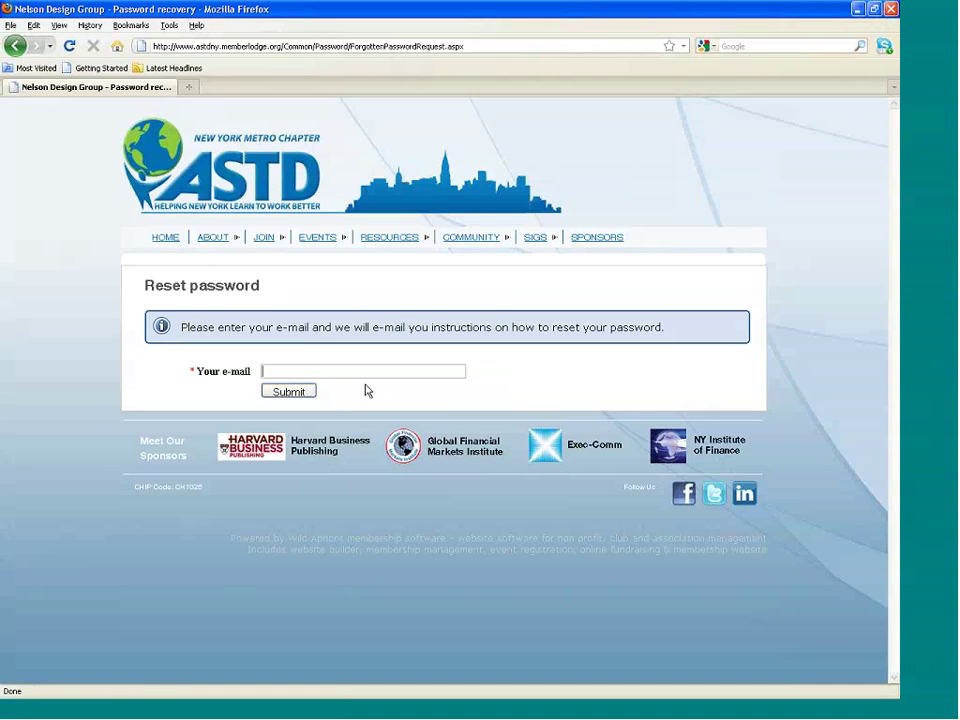
pyautogui.click(165, 240)
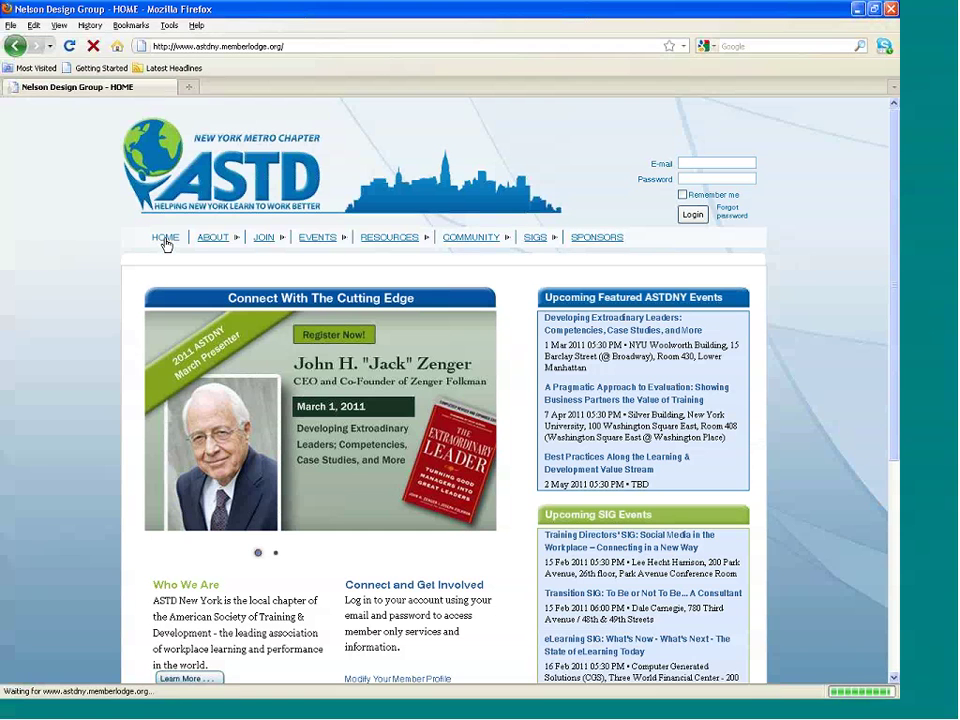